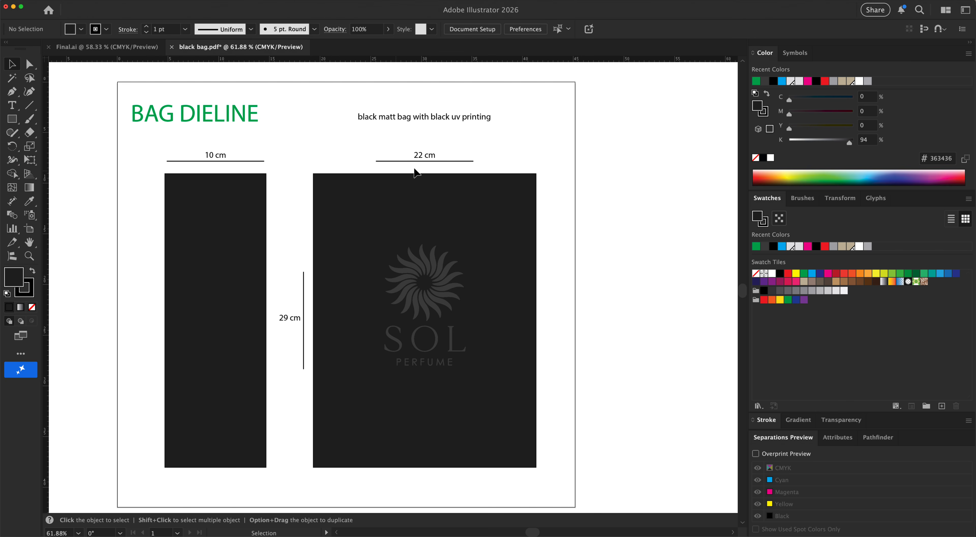
- Add the text label "Length" above the 22 cm dimension
click(11, 105)
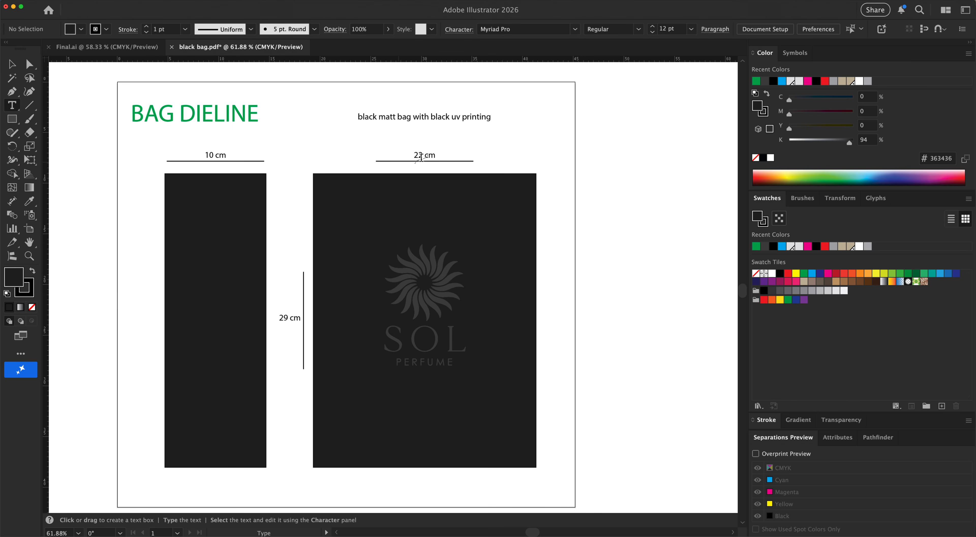
click(429, 143)
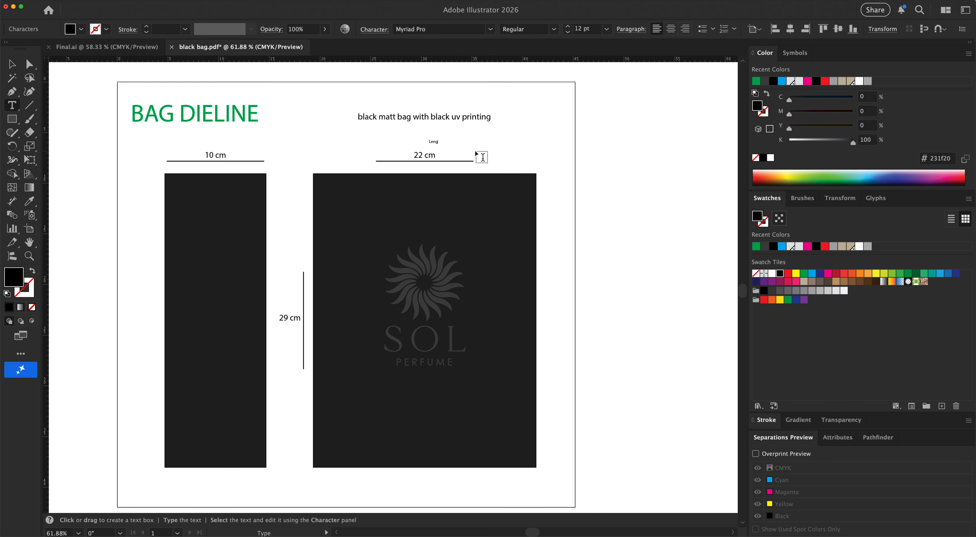
click(6, 67)
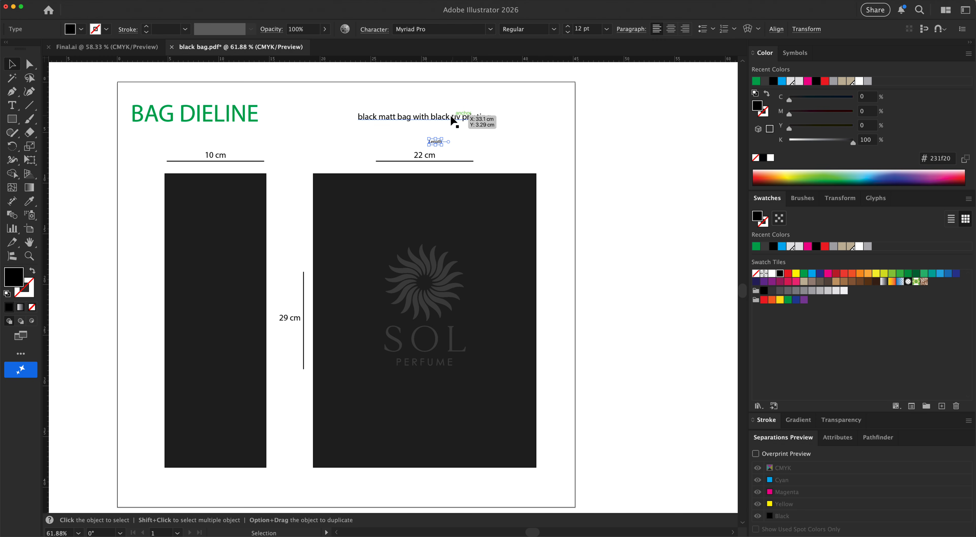
- Enlarge the "Length" label to about 40.7 pt and duplicate it above the 10 cm dimension with the text "Width"
drag(442, 138, 158, 132)
text(t)
text(Wid)
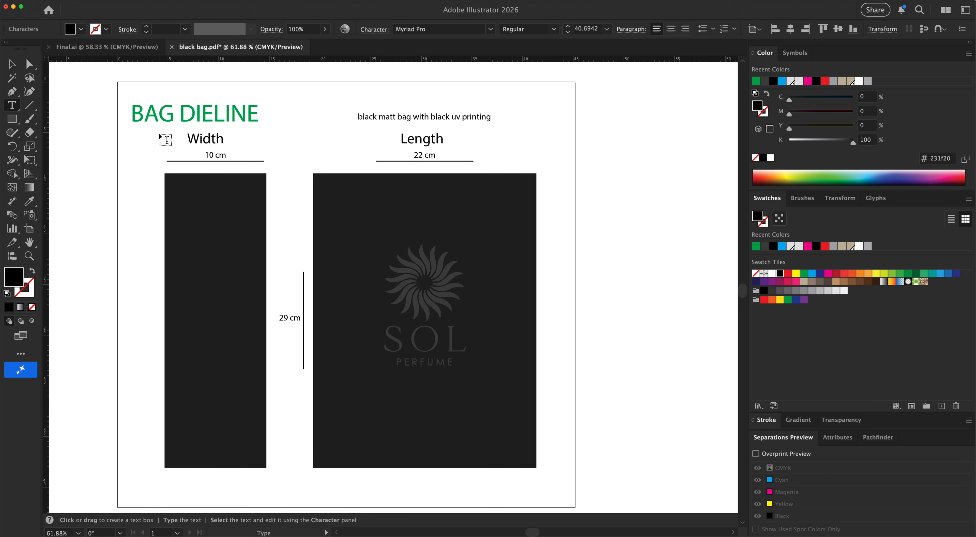
key(Escape)
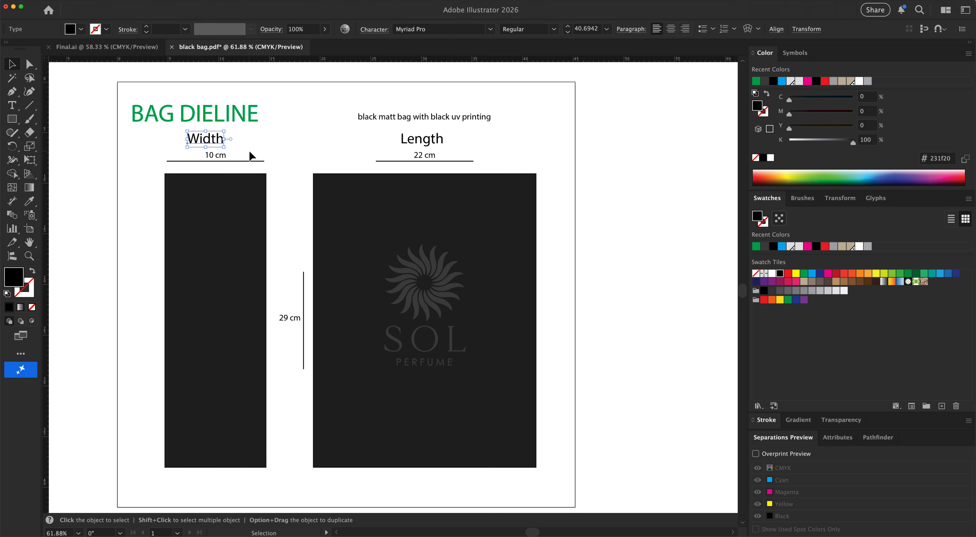
- Place a rotated copy of the label beside the 29 cm dimension line and change its text to "Height"
drag(214, 140, 289, 359)
click(292, 144)
double_click(288, 358)
text(Hei)
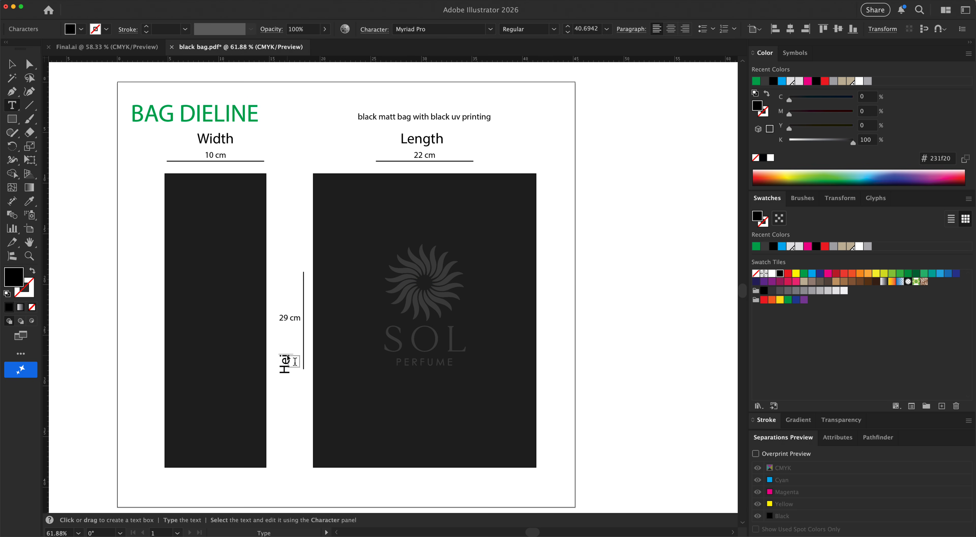
click(9, 70)
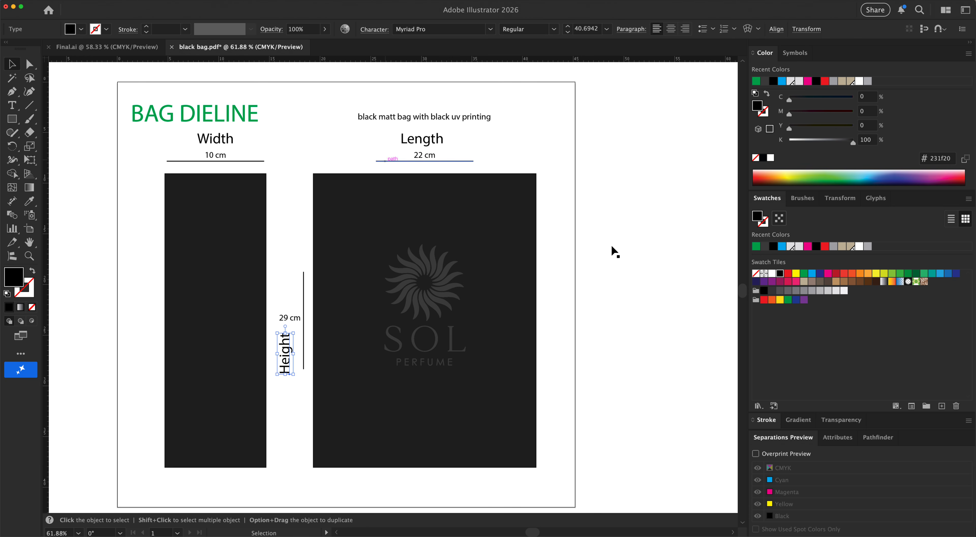
- Add the text "22 x 10 x 29 cm" on the empty canvas beside the artboard
scroll(568, 281, right, 3)
click(541, 294)
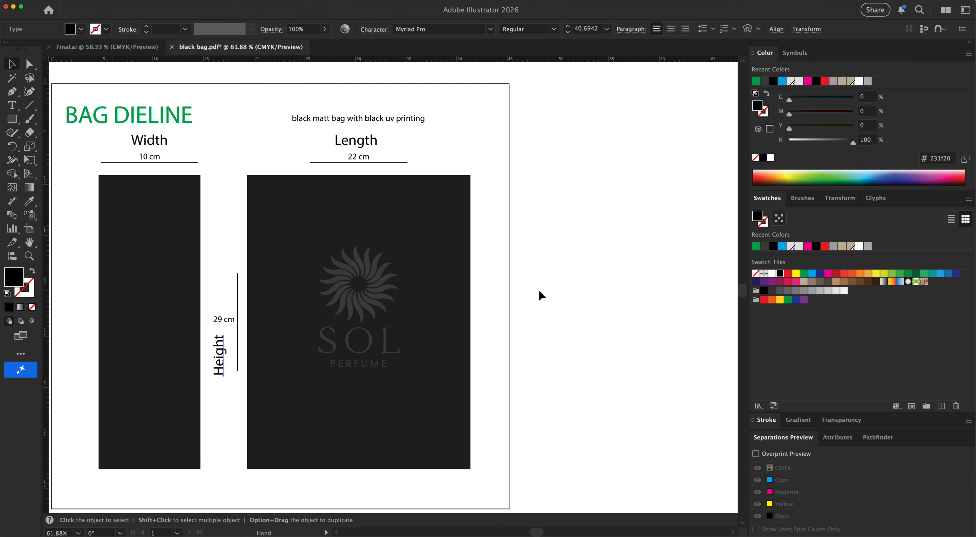
click(17, 111)
click(553, 155)
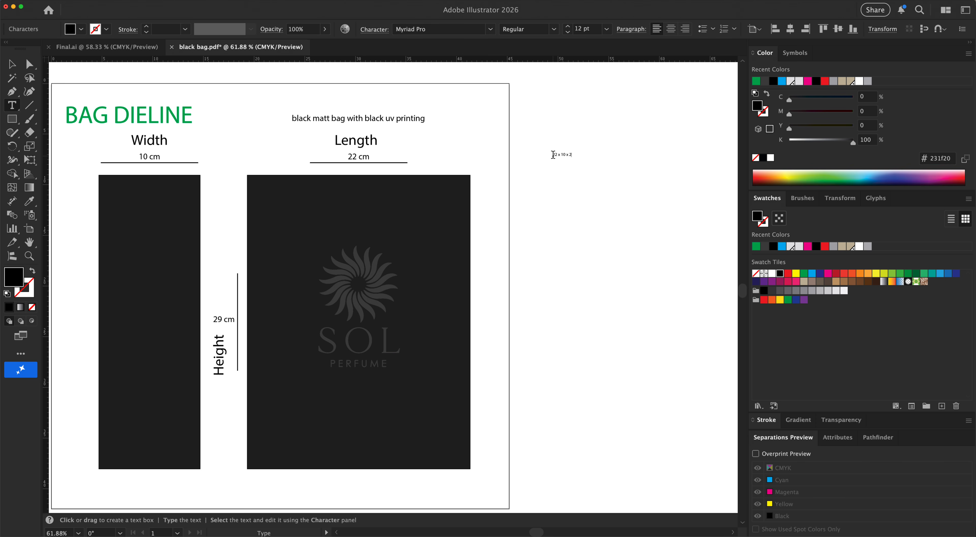
text(m)
key(Escape)
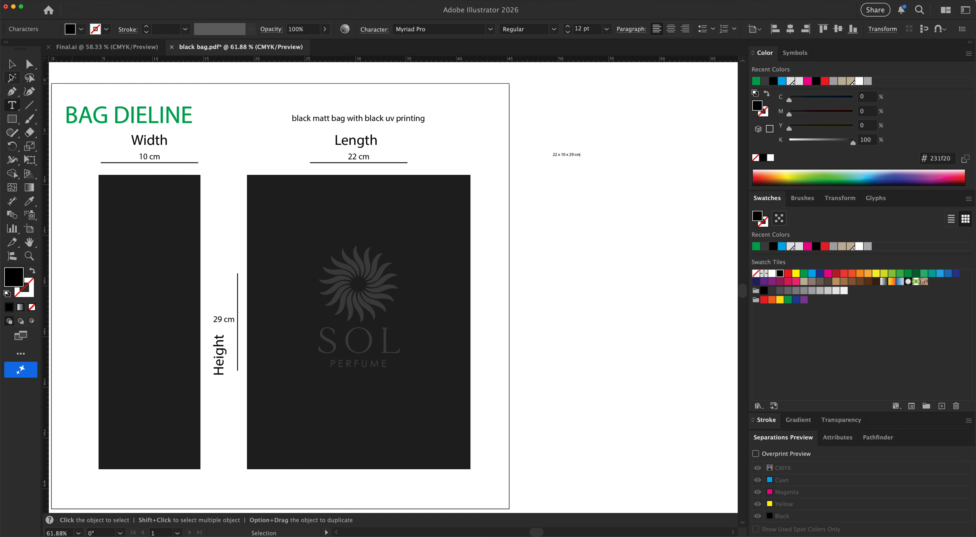
- Enlarge the bag dimensions text to about 61 pt and move it clear of the artboard edge
drag(580, 151, 635, 125)
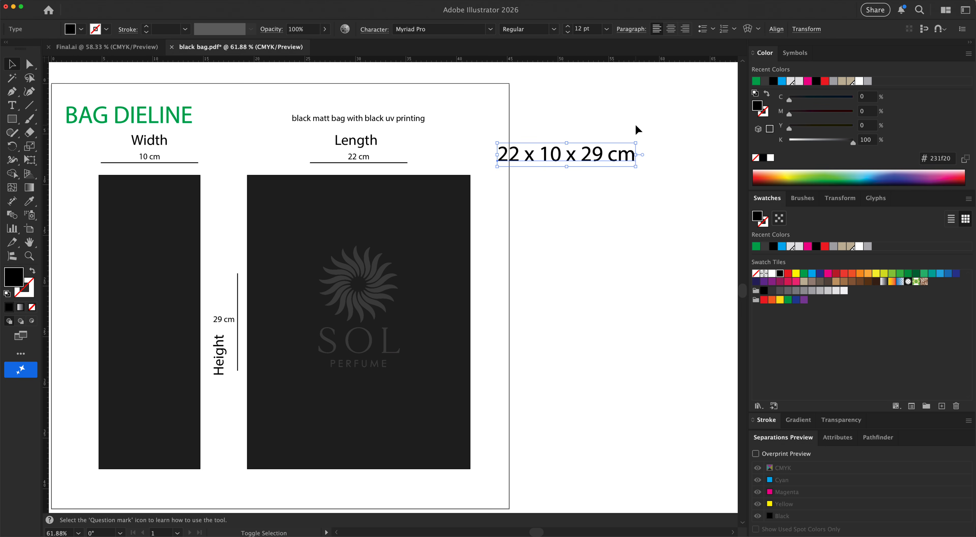
click(550, 184)
drag(560, 158, 589, 161)
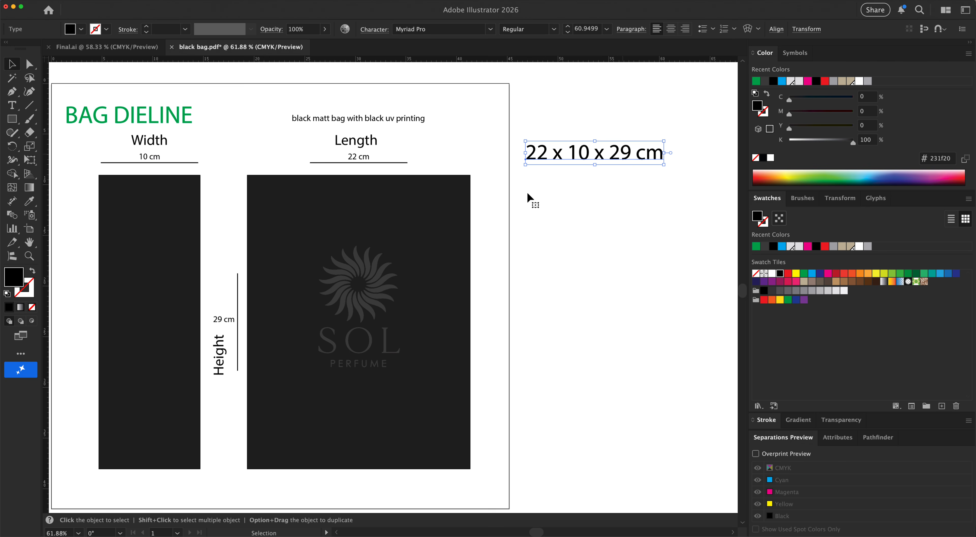
- Draw a rectangle about 16.2 by 23.6 cm on the empty canvas beyond the dimensions text
drag(628, 202, 356, 199)
drag(454, 209, 317, 211)
key(super+minus)
drag(502, 318, 274, 233)
click(274, 233)
click(13, 120)
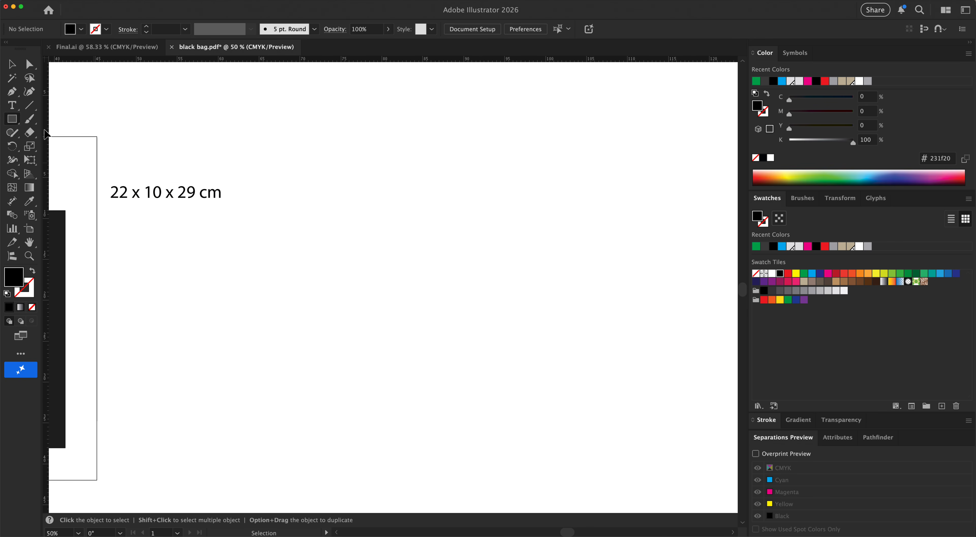
drag(371, 225, 505, 417)
key(v)
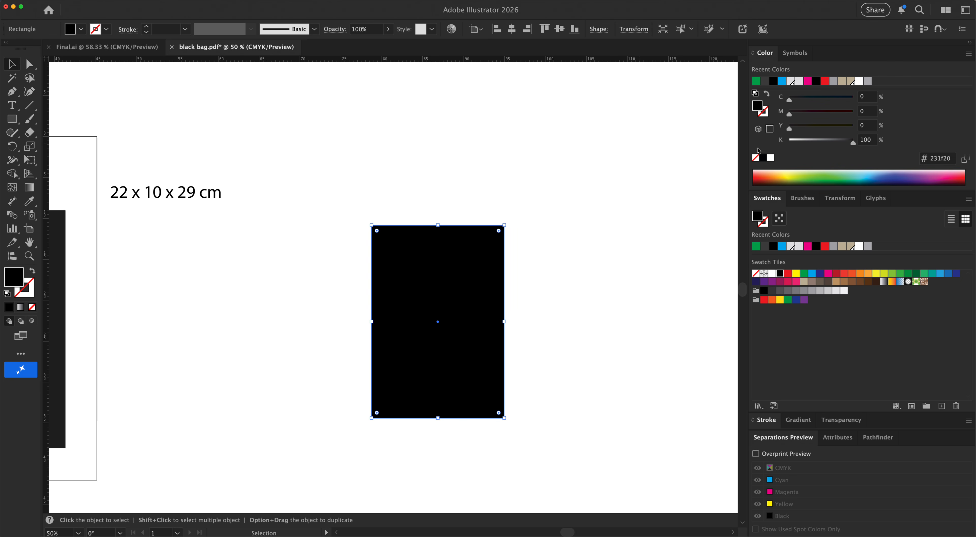
- Remove the rectangle's fill, give it a red stroke and move it slightly upward
click(756, 158)
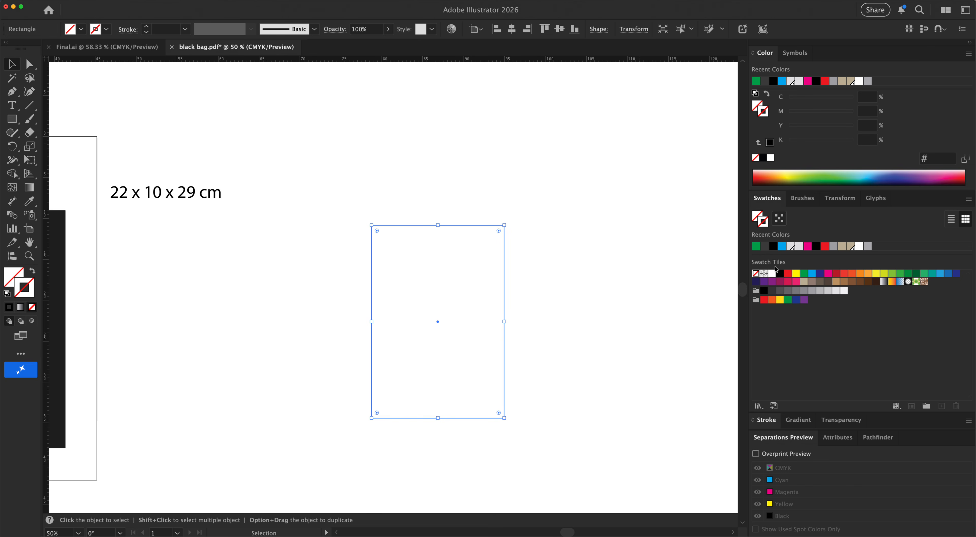
click(788, 273)
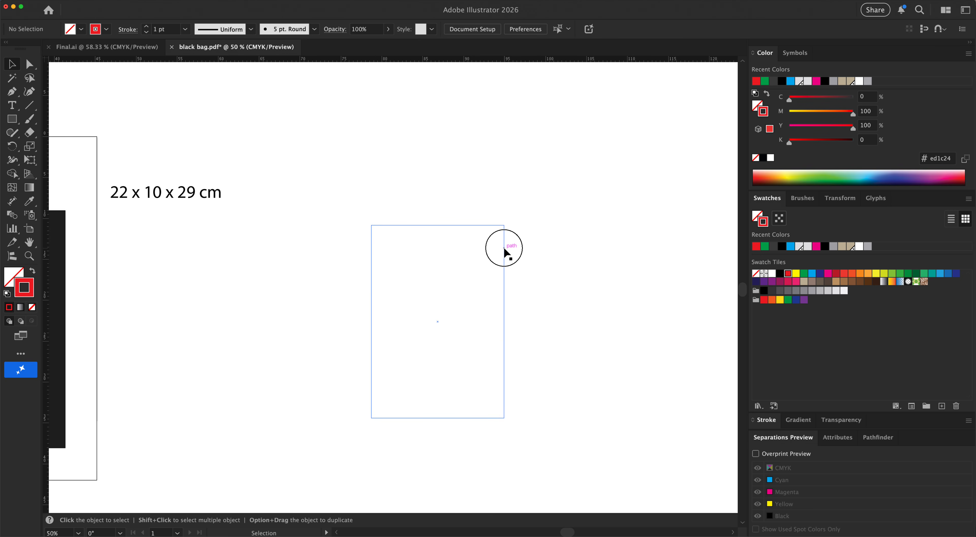
drag(506, 250, 501, 227)
- Set the rectangle's size to 22 cm wide and 29 cm high
click(841, 200)
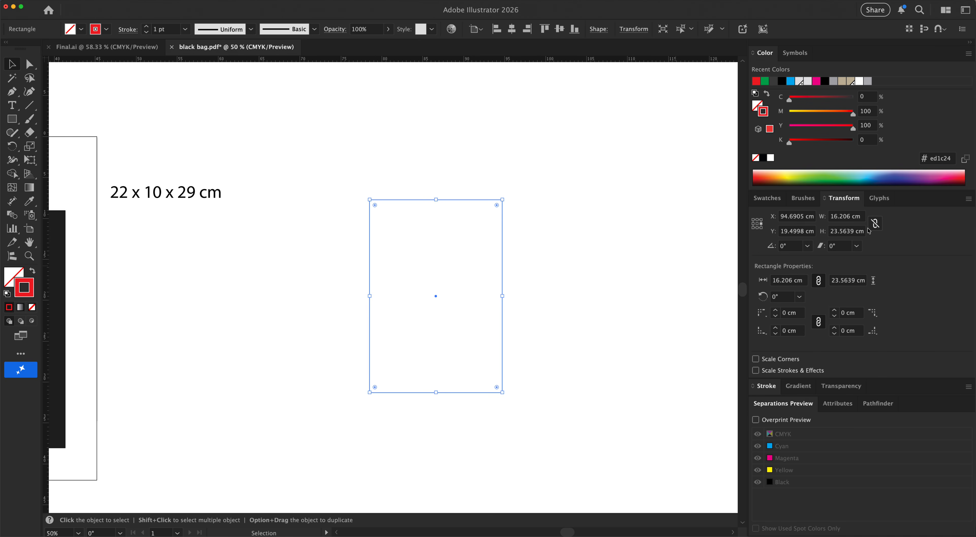
click(862, 218)
text(22)
key(Return)
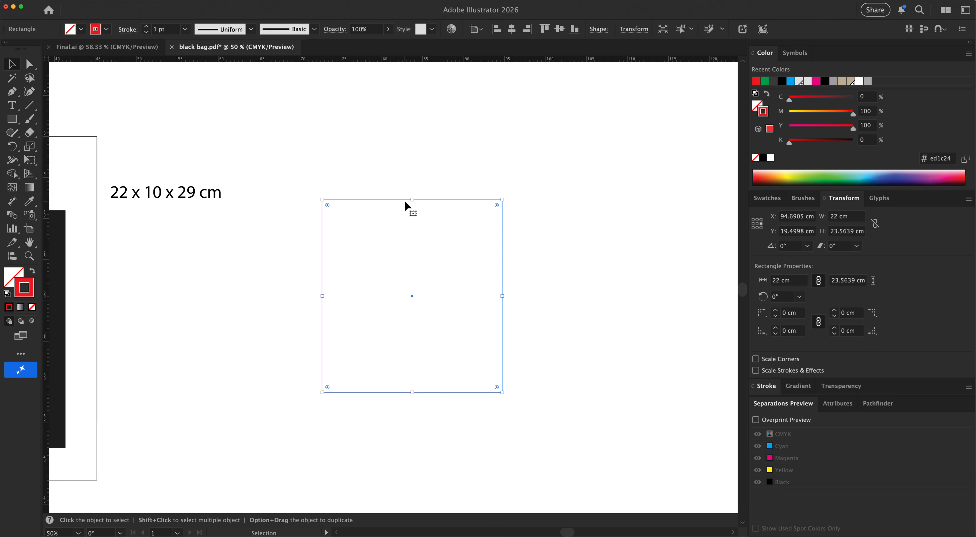
click(863, 231)
text(29)
key(Return)
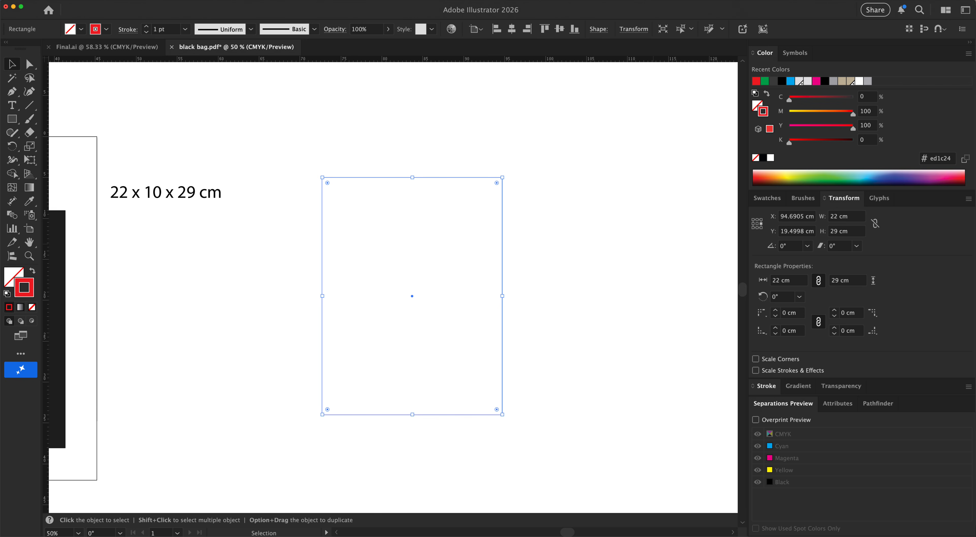
click(587, 221)
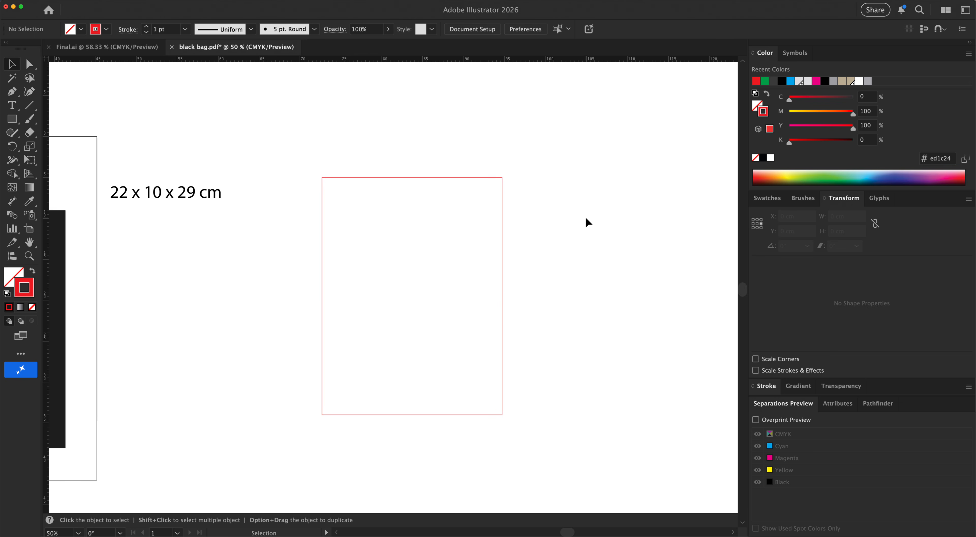
- In outline view, duplicate the panel flush against its right edge and set the copy's width to 10 cm, keeping its left edge fixed
key(super+y)
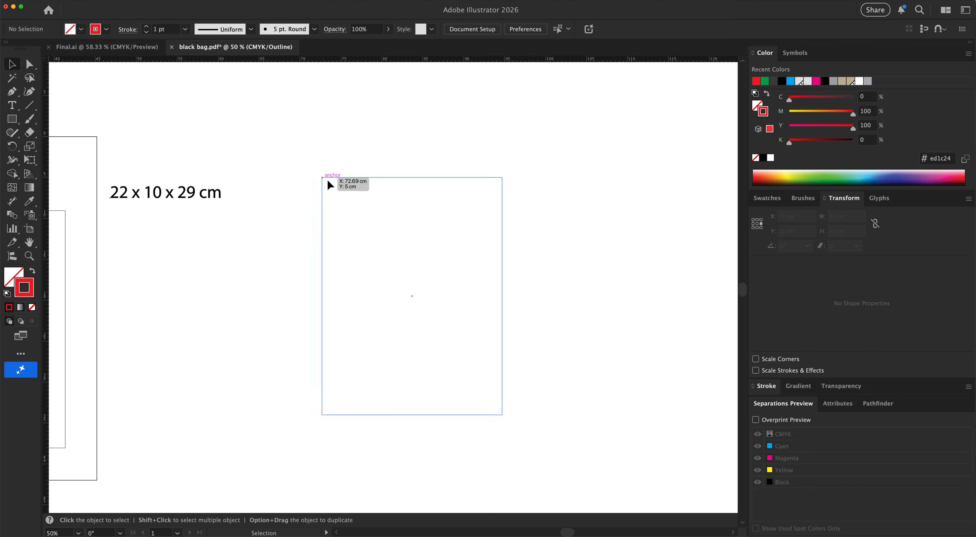
drag(324, 181, 503, 176)
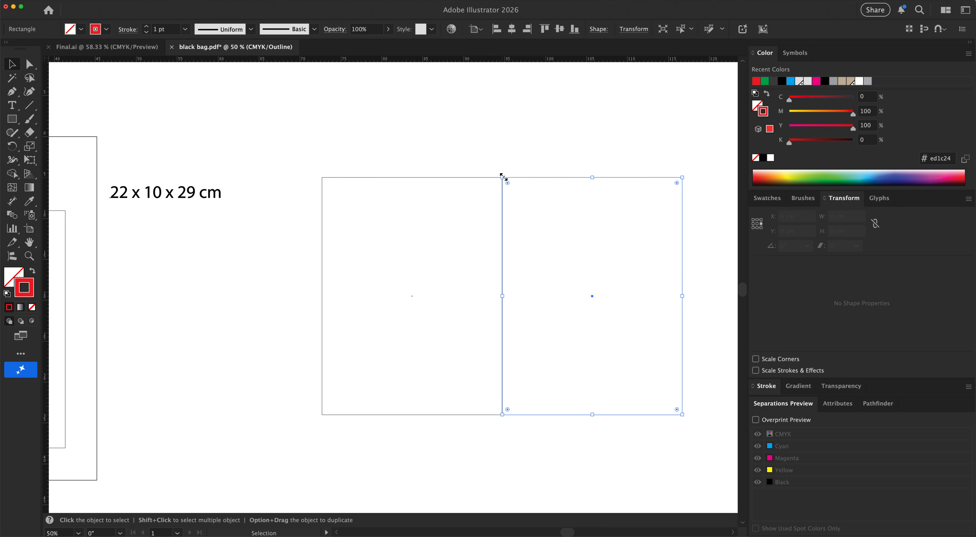
click(753, 224)
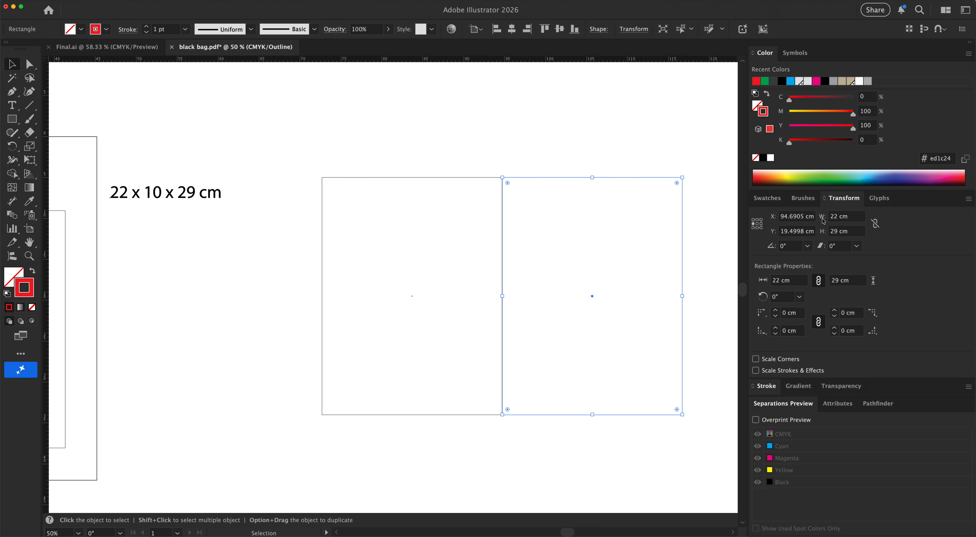
click(856, 220)
key(Return)
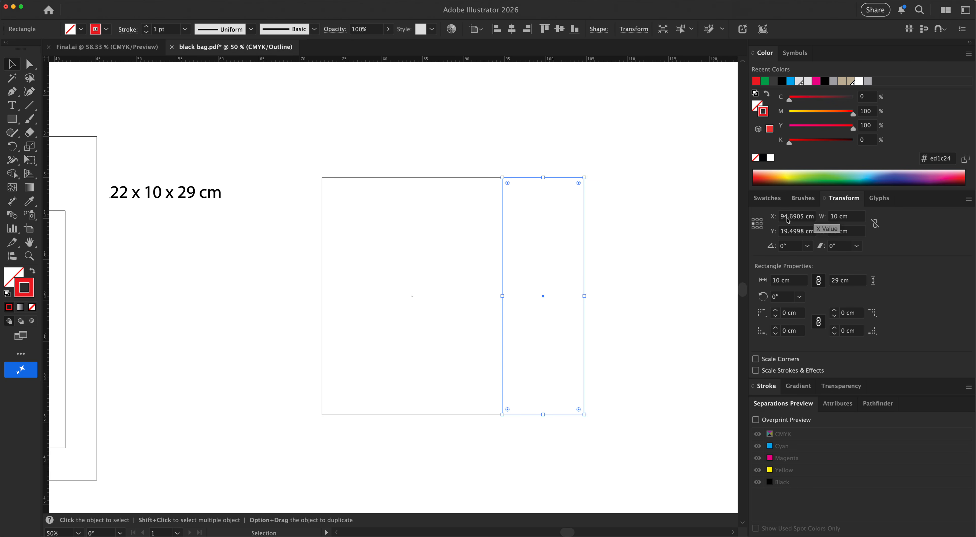
click(536, 190)
- Halve the side panel's width by entering 10 cm/2, then duplicate the narrowed panel flush against its right edge
drag(328, 145, 661, 466)
drag(547, 325, 560, 347)
drag(578, 264, 527, 267)
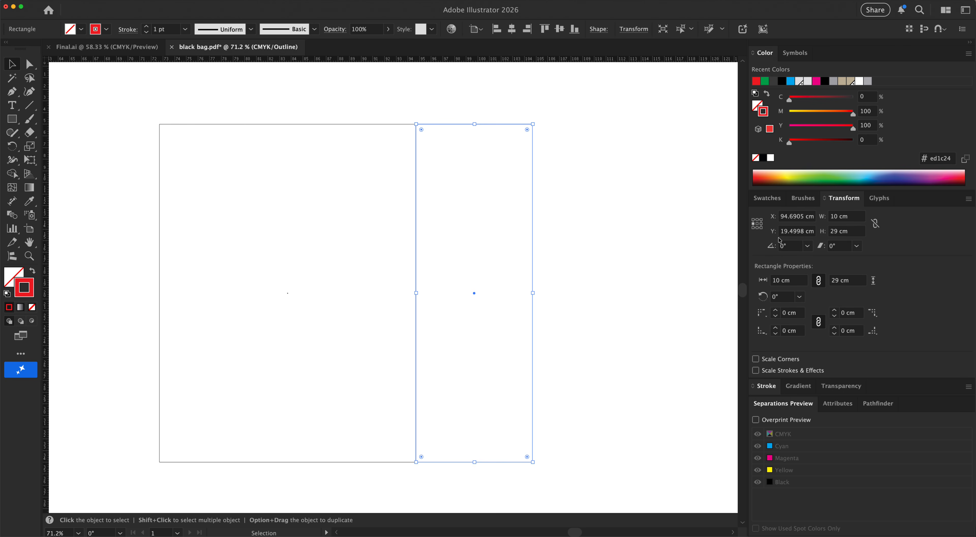
click(843, 221)
text(5)
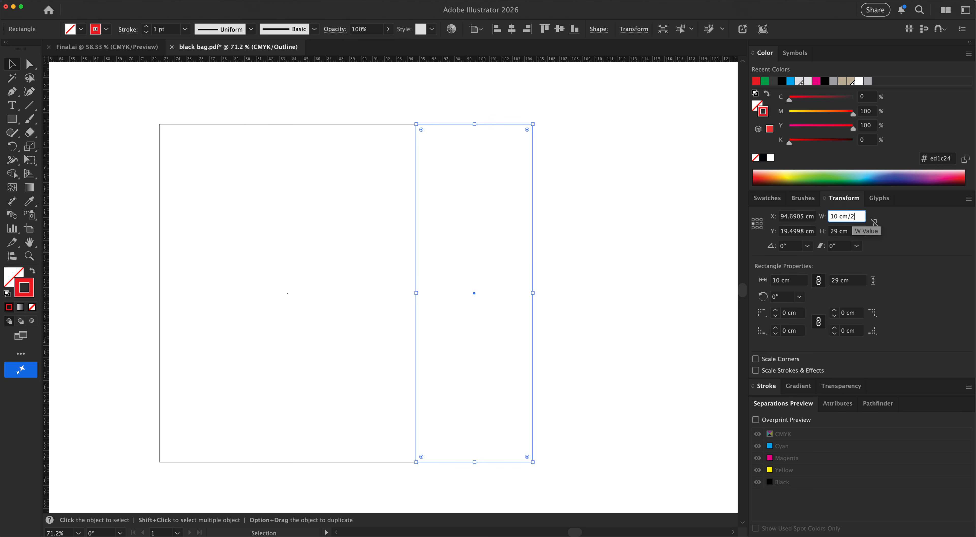
key(Return)
click(566, 192)
drag(432, 126, 490, 126)
click(582, 258)
key(super+minus)
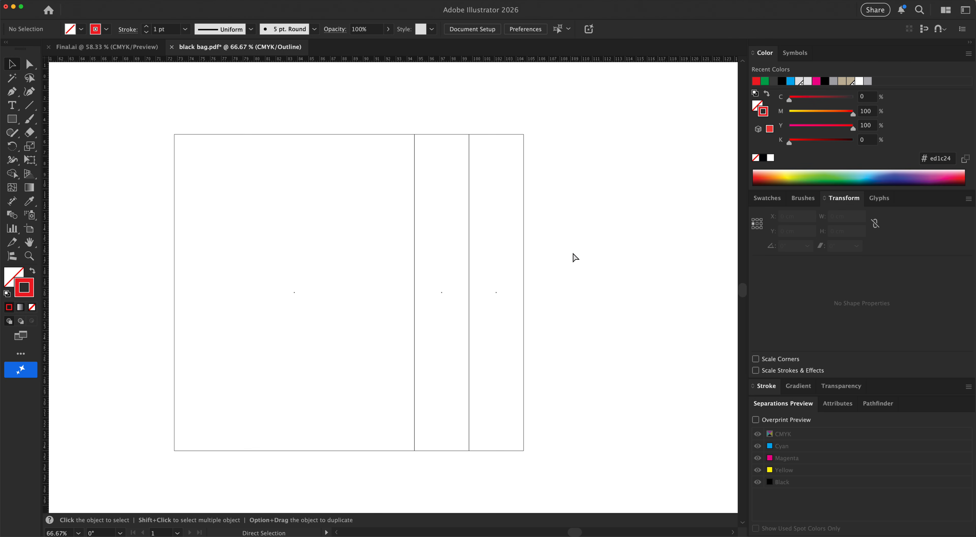
- Duplicate the large panel and its two narrow side panels as a set, flush against the right end of the row
drag(425, 251, 453, 251)
drag(203, 136, 554, 141)
click(560, 122)
key(super+minus)
drag(552, 223, 416, 225)
drag(315, 165, 612, 200)
click(540, 153)
- Duplicate a narrow panel flush against the row's left end and set its width to 1.5 cm, keeping its right edge fixed
drag(272, 180, 388, 192)
drag(448, 192, 227, 191)
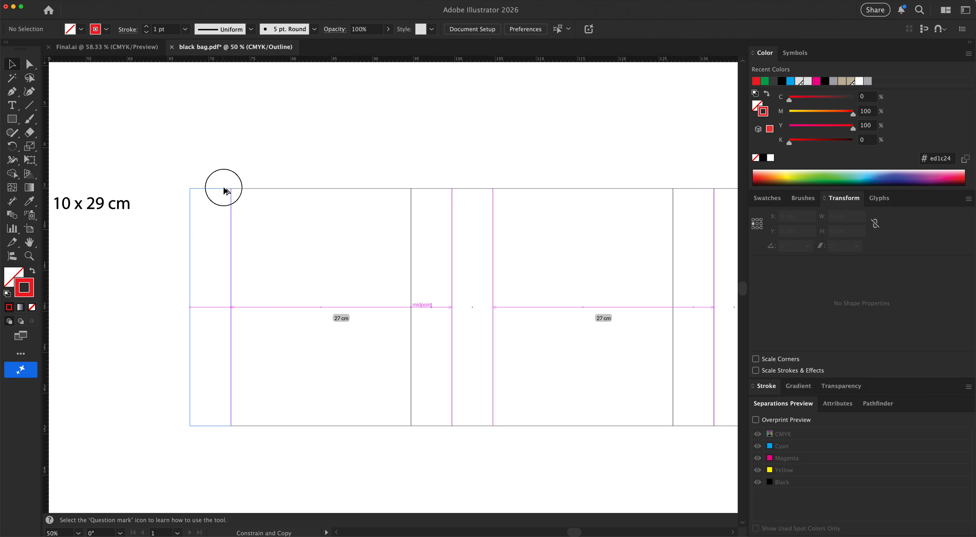
drag(502, 287, 419, 270)
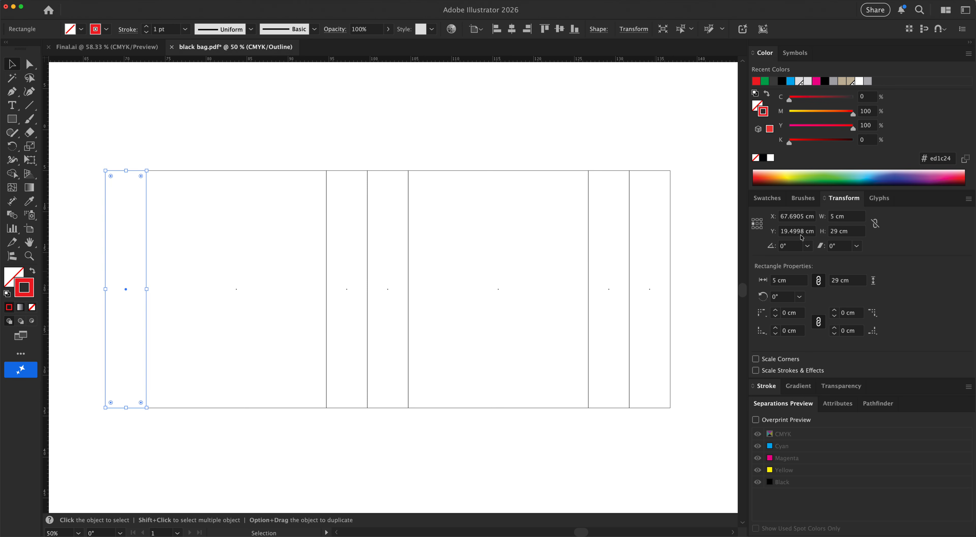
click(846, 216)
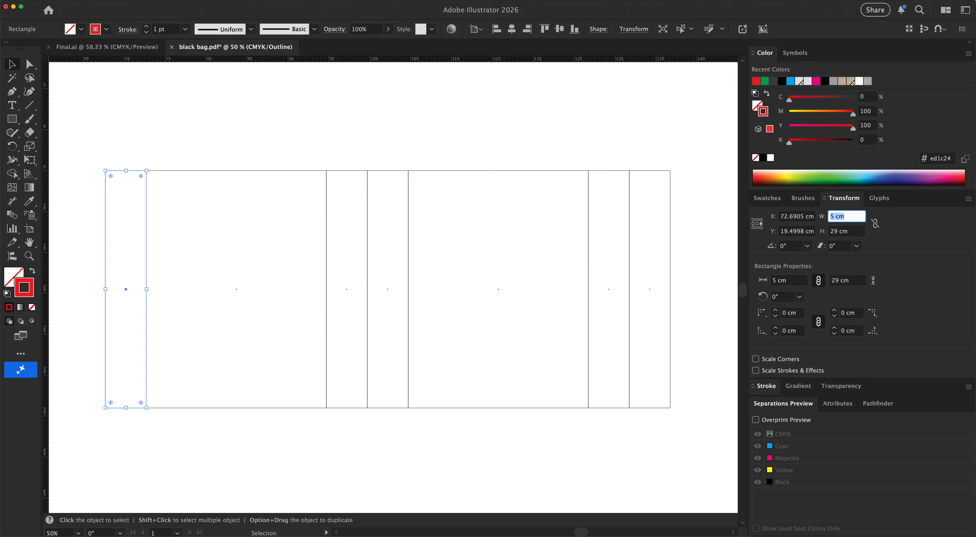
text(1.5)
key(Return)
click(440, 161)
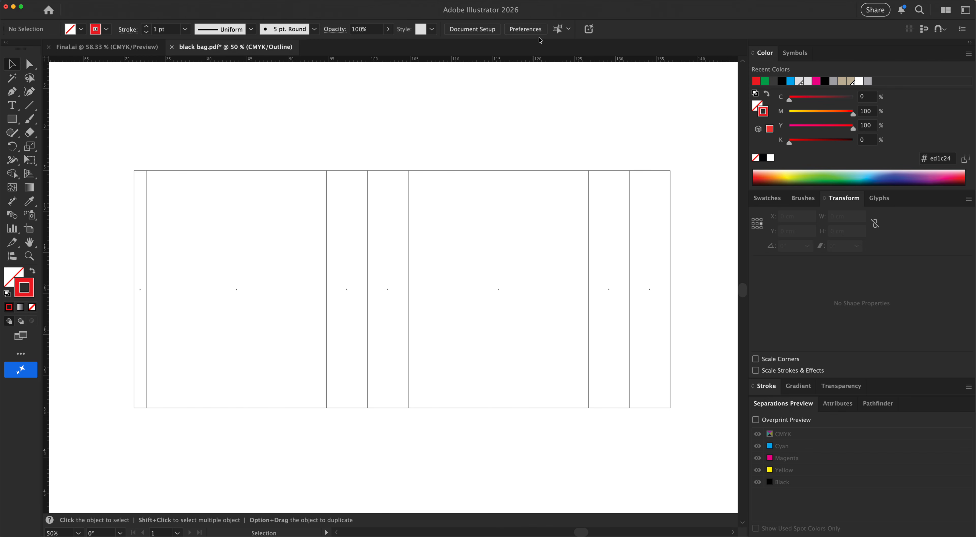
- Set the keyboard increment to 0.3 cm and nudge the 1.5 cm flap's two outer corners inward to taper it
click(539, 30)
text(0.3)
key(Return)
key(a)
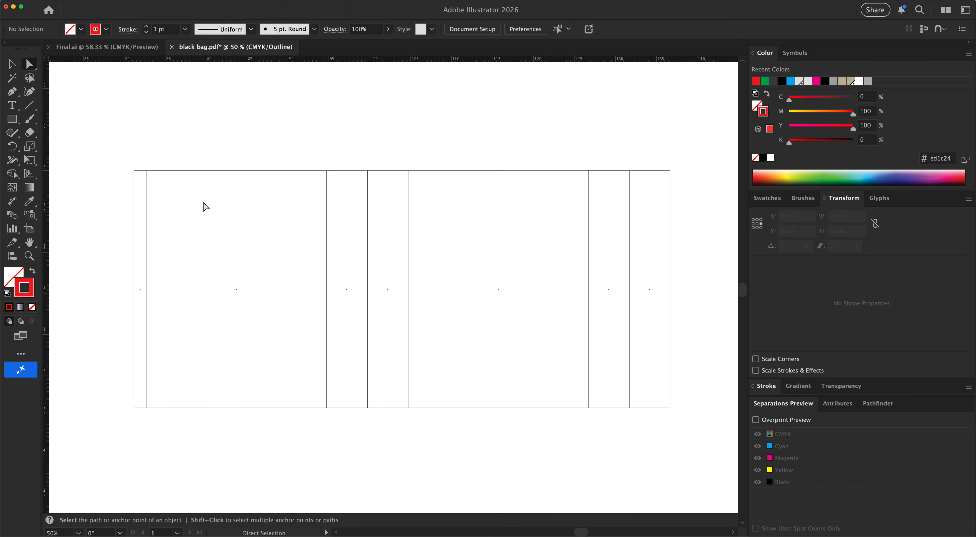
drag(128, 167, 138, 179)
key(Down)
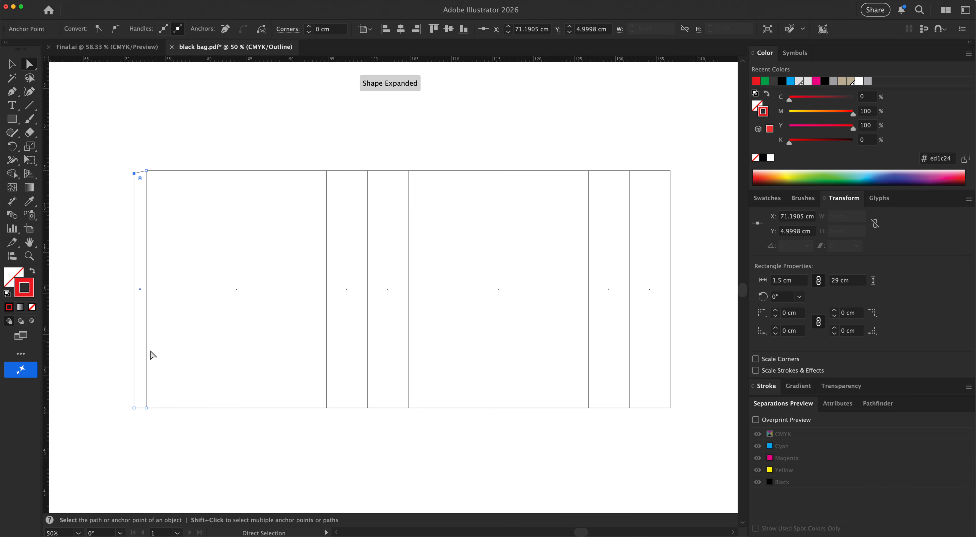
drag(127, 404, 141, 423)
key(Up)
click(267, 460)
key(v)
- Remove the tapered glue flap from the left end of the panel row
key(space)
drag(445, 425, 444, 391)
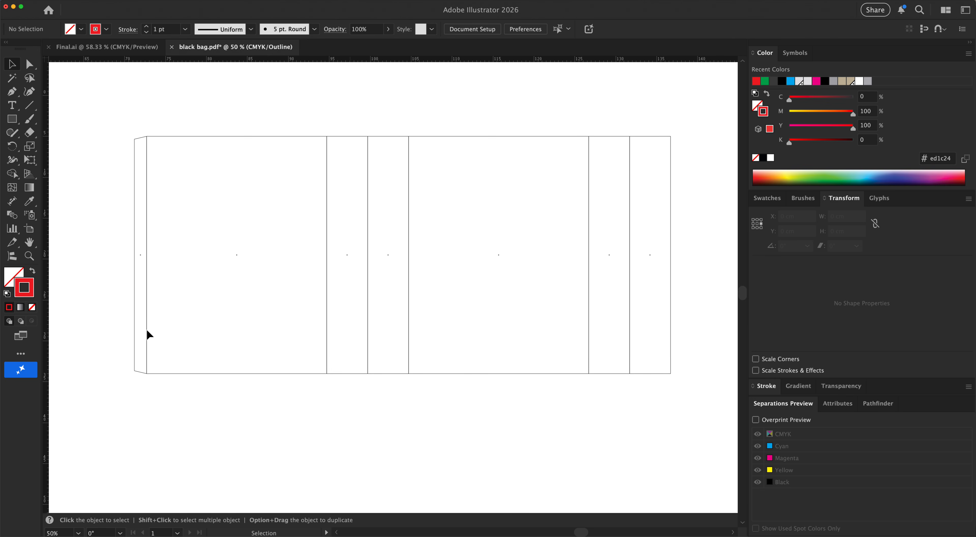
drag(139, 316, 140, 317)
key(Delete)
- Duplicate the whole row of six panels directly below, flush with the bottom edge of the originals
drag(139, 111, 663, 438)
drag(369, 139, 368, 375)
drag(536, 376, 530, 330)
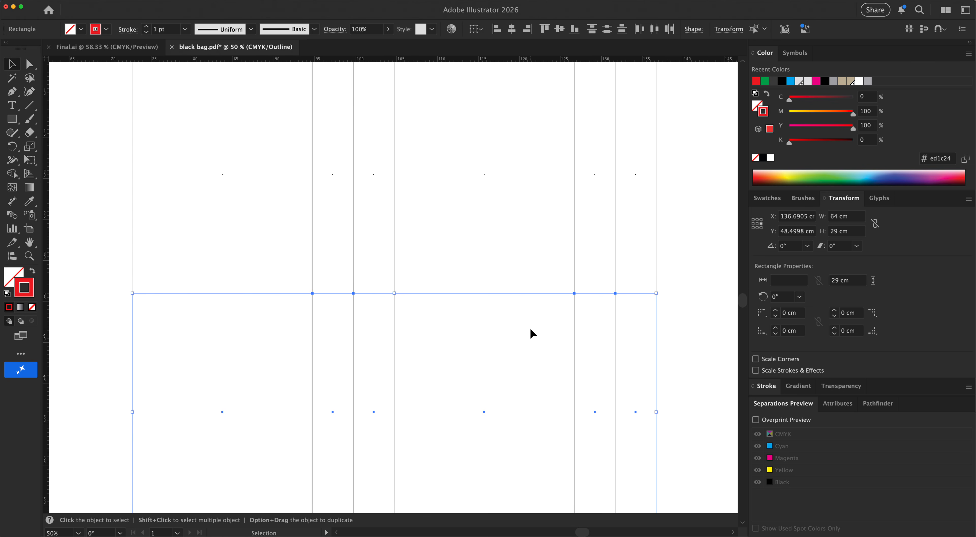
- Set the height of the lower row of six panels to 5 cm, keeping its top edge fixed
key(super+minus)
drag(427, 304, 423, 396)
click(341, 145)
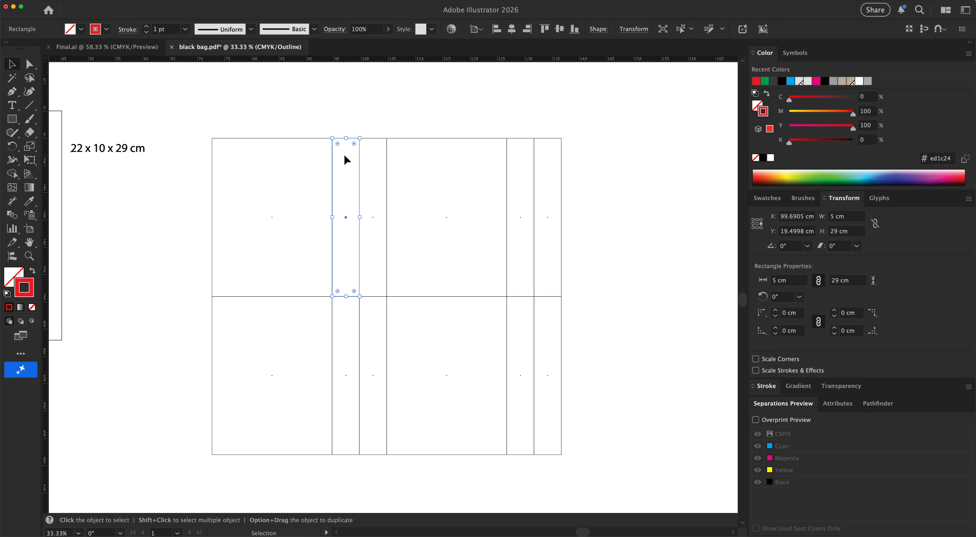
drag(139, 327, 656, 484)
click(754, 220)
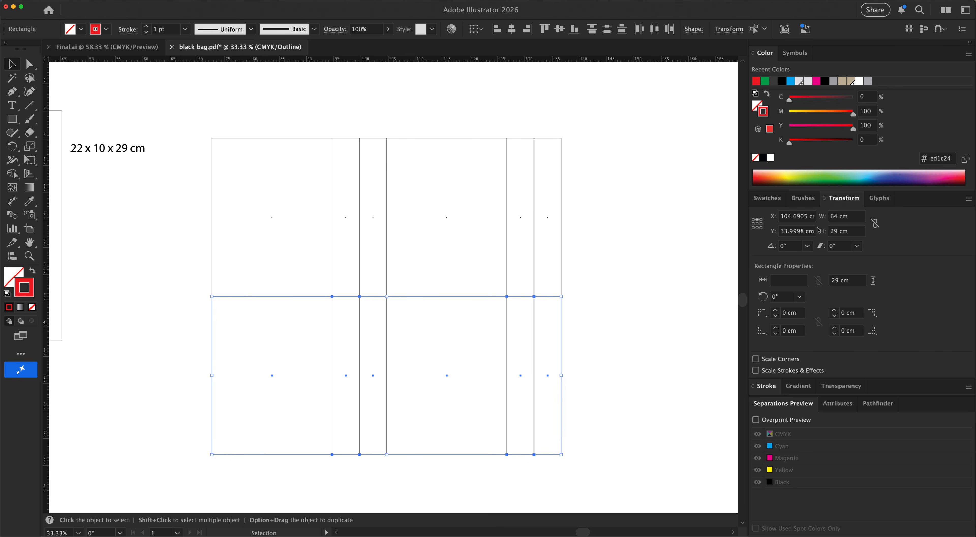
click(835, 231)
text(5)
key(Return)
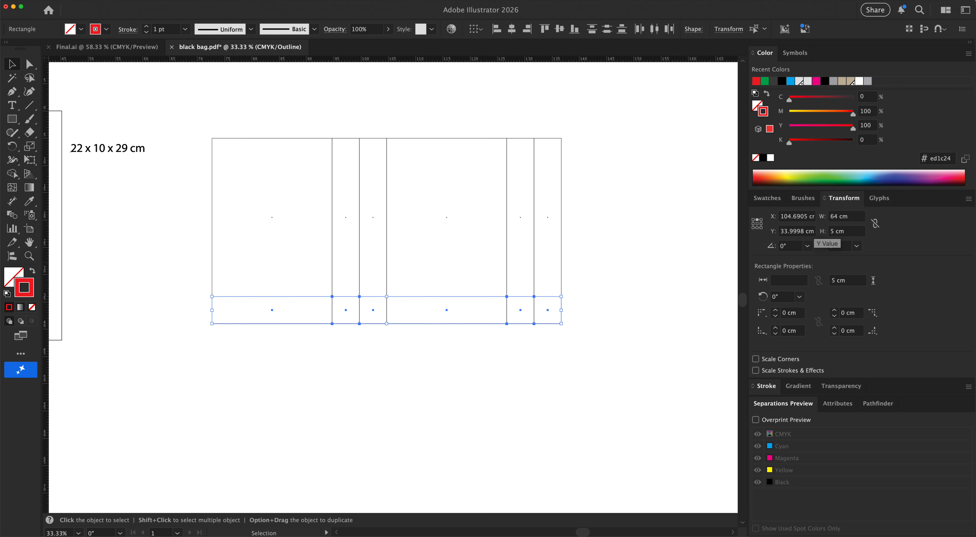
click(386, 124)
- Check the combined height of the two stacked panels in the rightmost column
key(z)
drag(93, 117, 636, 461)
key(v)
drag(509, 370, 504, 398)
scroll(499, 392, up, 1)
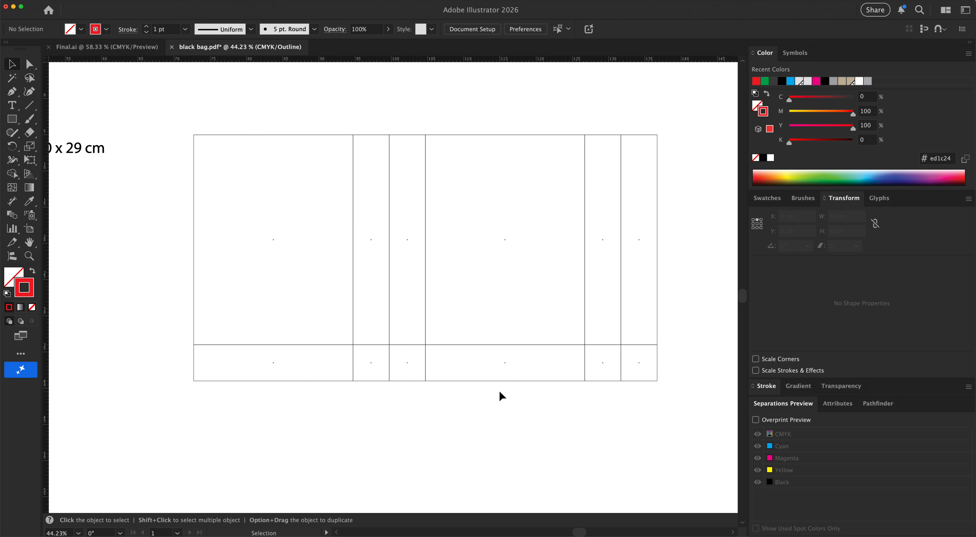
drag(388, 321, 387, 330)
drag(734, 194, 640, 372)
click(847, 232)
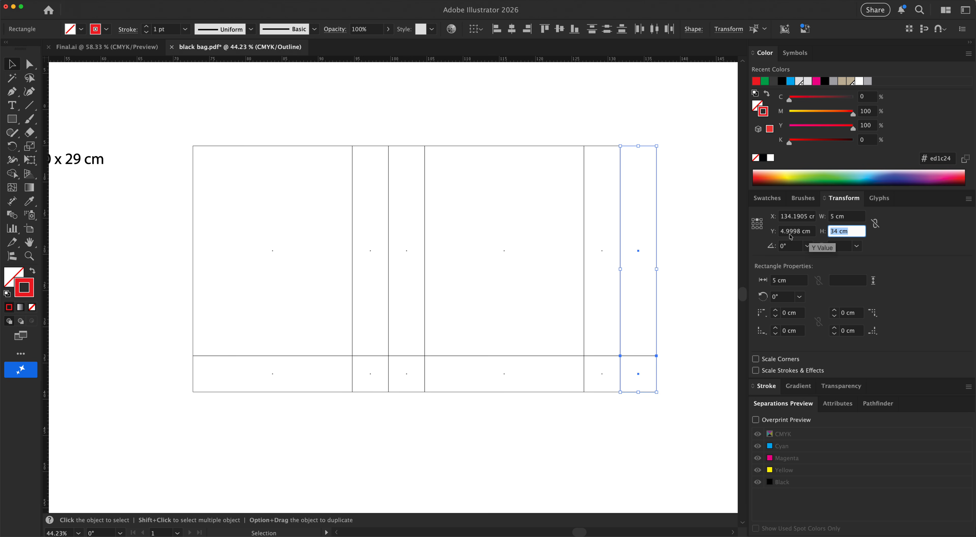
click(732, 224)
key(t)
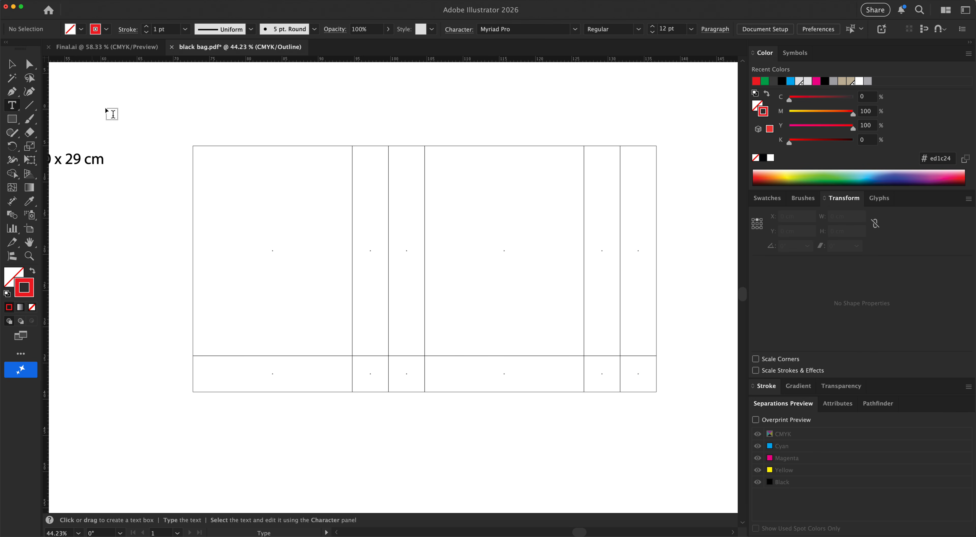
- Reduce the upper row's height to 24 cm with its bottom edge fixed, and check both rows' combined height
click(11, 64)
drag(180, 133, 650, 317)
click(753, 228)
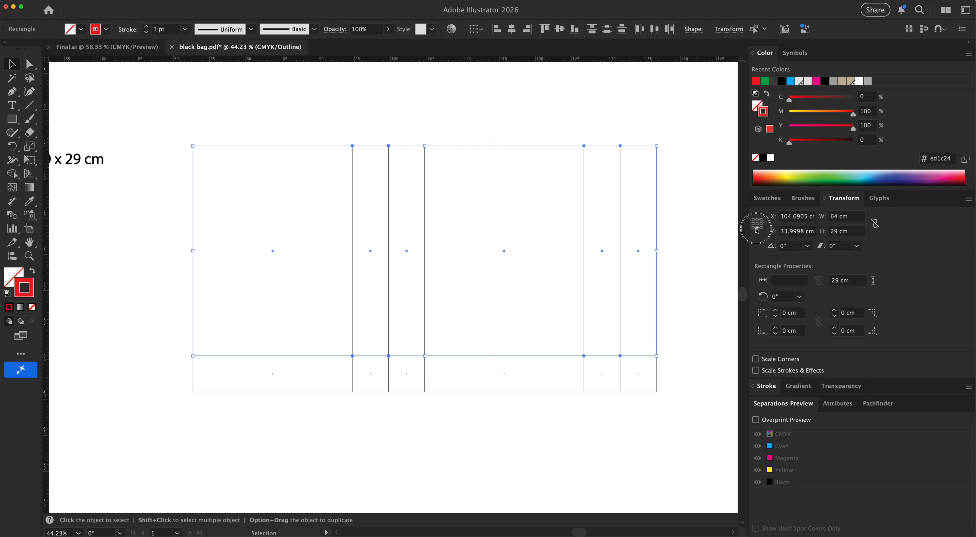
click(859, 231)
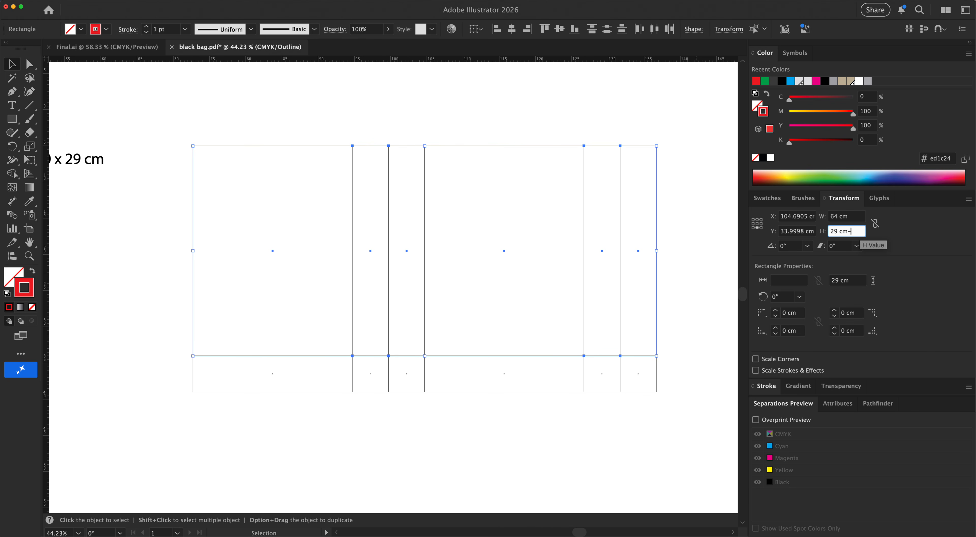
key(Return)
drag(160, 165, 678, 408)
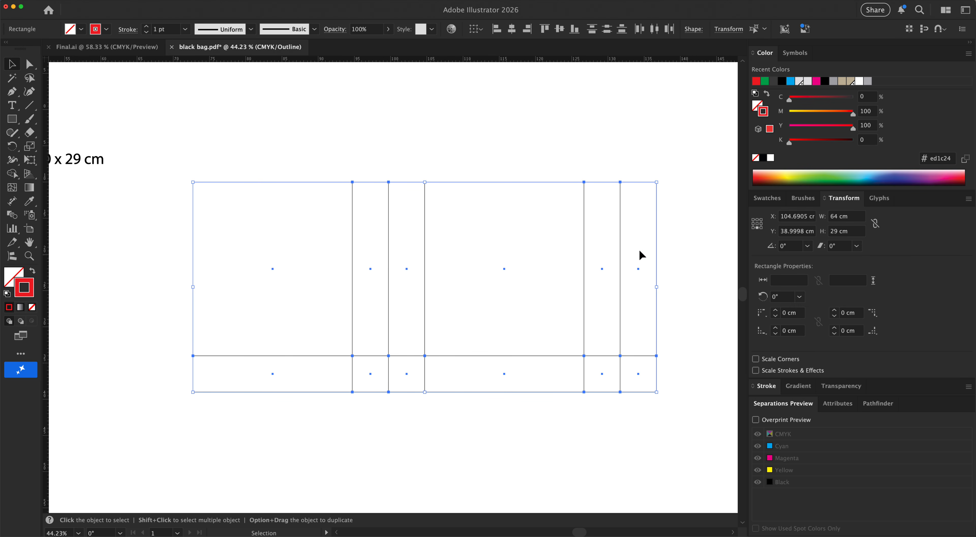
click(843, 231)
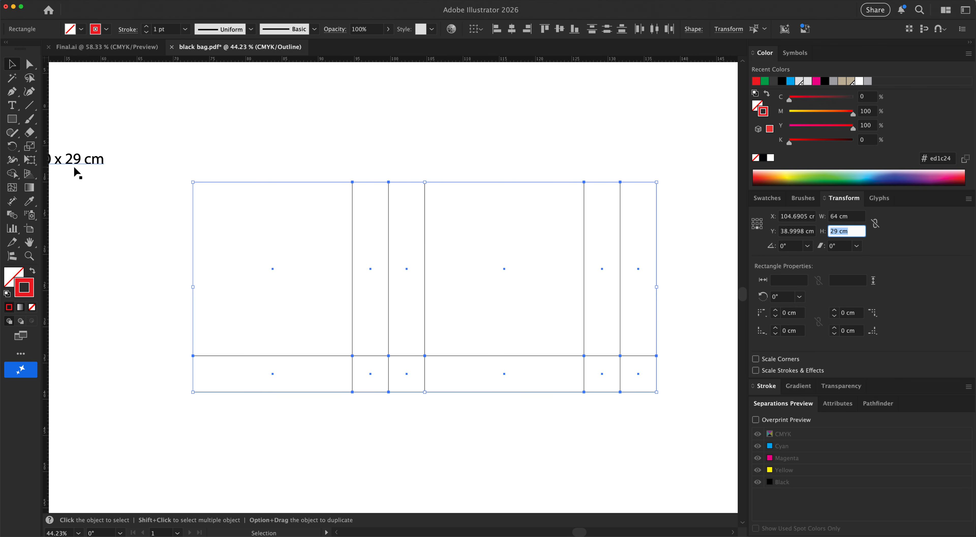
click(418, 158)
- Duplicate the 5 cm row flush below itself and set the copy's height to 6.5 cm, keeping its top edge fixed
scroll(418, 158, up, 2)
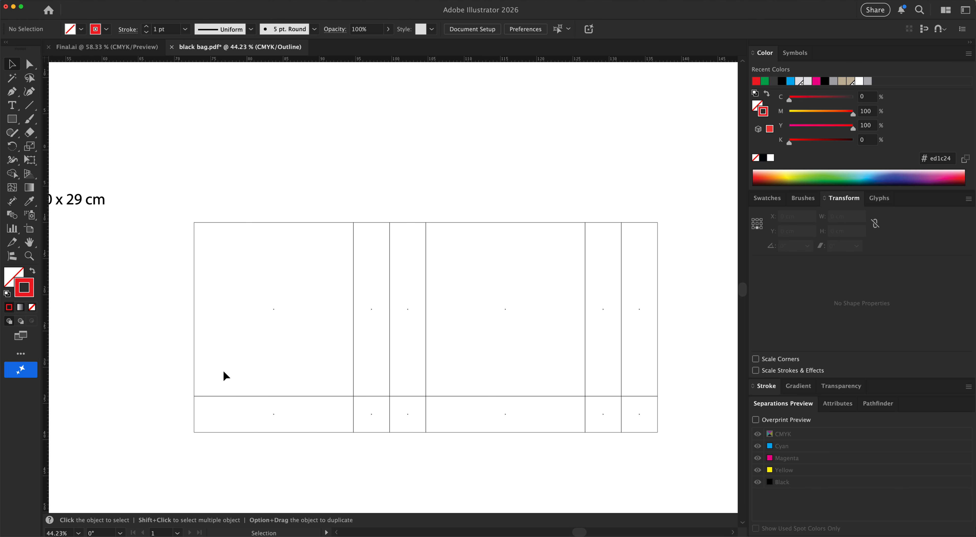
drag(230, 376, 248, 311)
drag(194, 345, 604, 384)
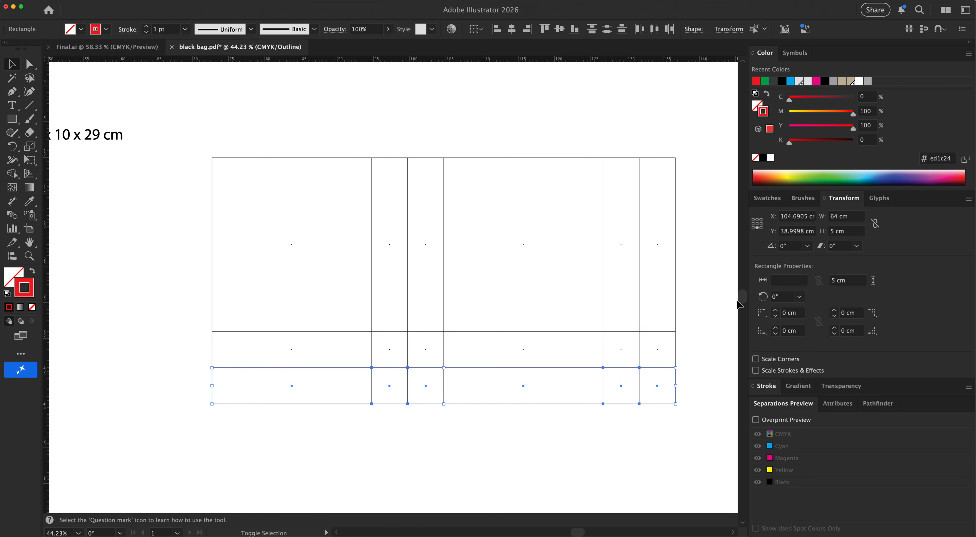
click(758, 220)
click(847, 232)
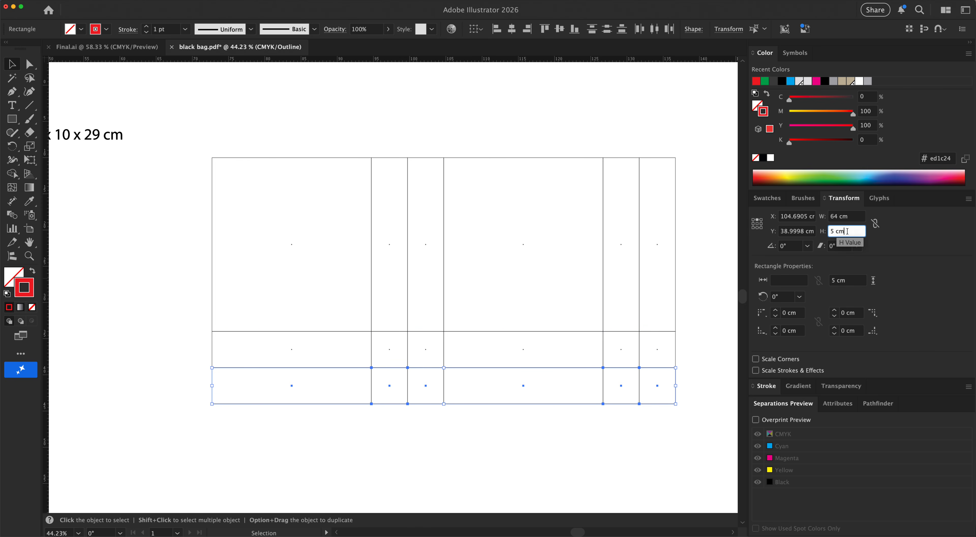
key(Return)
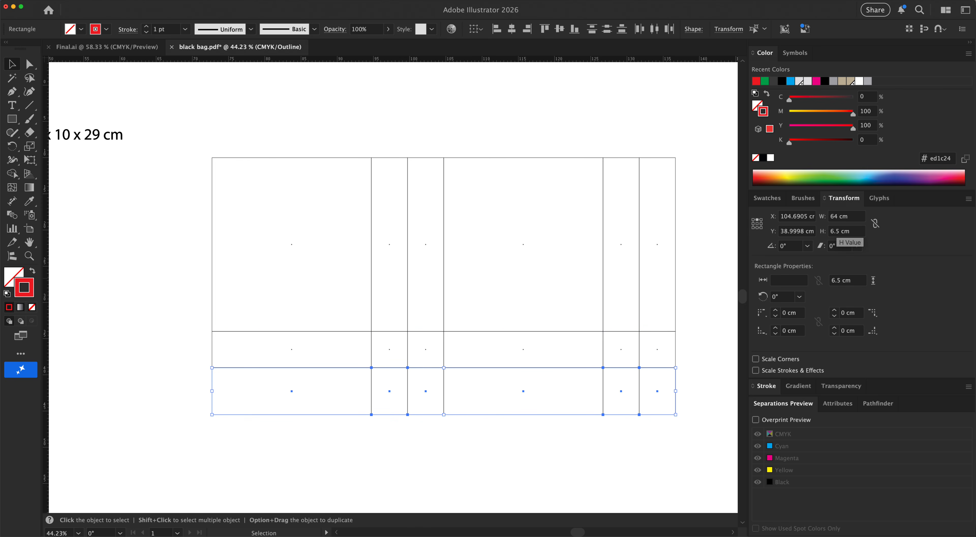
click(625, 430)
scroll(625, 430, up, 1)
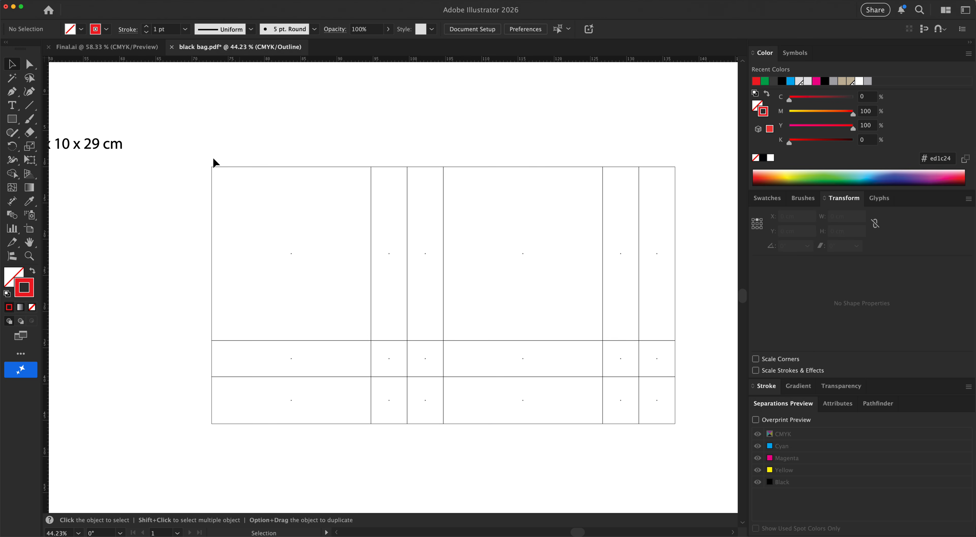
- Duplicate the 24 cm row of six panels directly above itself, flush with its top edge
scroll(185, 179, up, 2)
scroll(185, 178, right, 2)
drag(164, 188, 613, 357)
drag(570, 382, 571, 203)
key(super+z)
drag(213, 169, 616, 156)
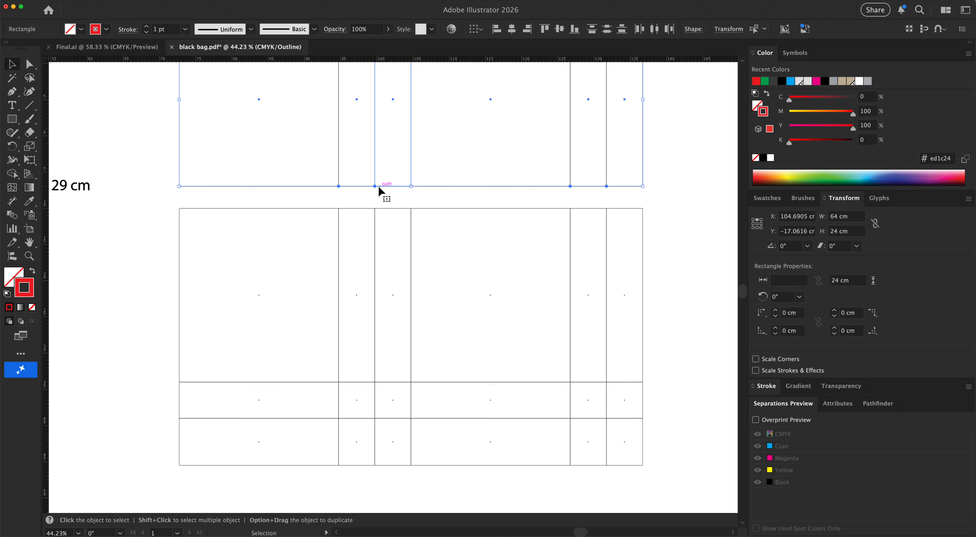
drag(374, 186, 375, 208)
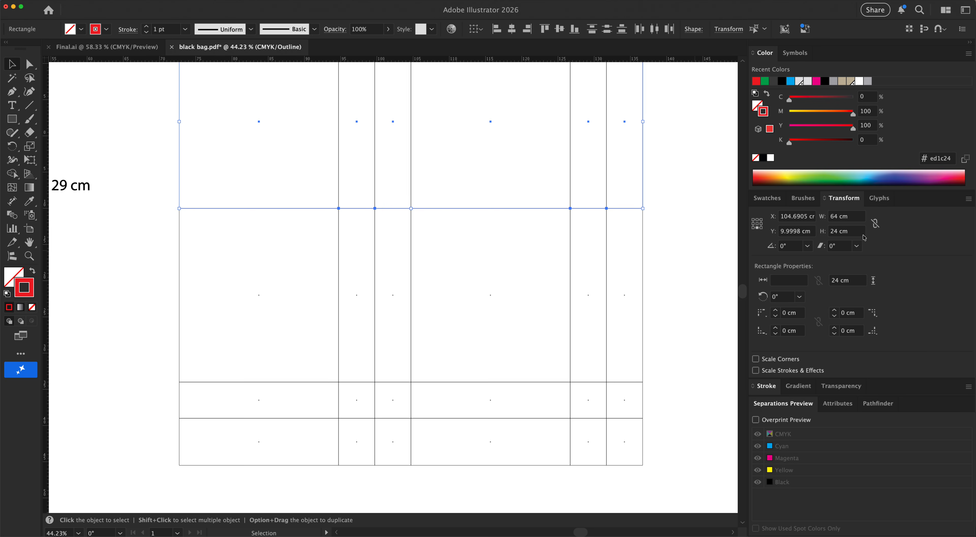
- Set the new uppermost row's height to 2.5 cm, keeping its bottom edge fixed
click(825, 233)
text(2)
key(Return)
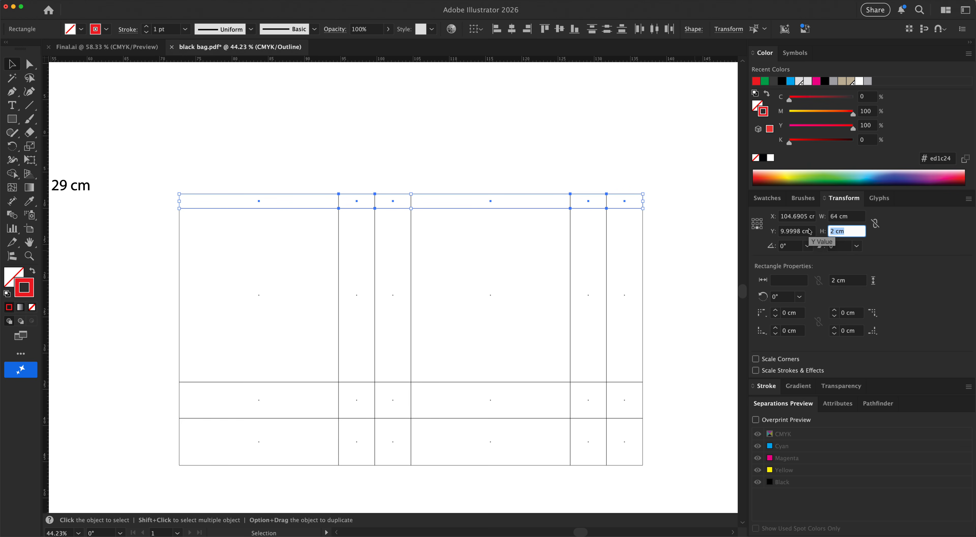
click(440, 154)
- Duplicate a full 5 cm wide column flush against the dieline's left end and set its width to 2 cm, keeping its right edge fixed
scroll(436, 167, left, 3)
scroll(436, 167, down, 1)
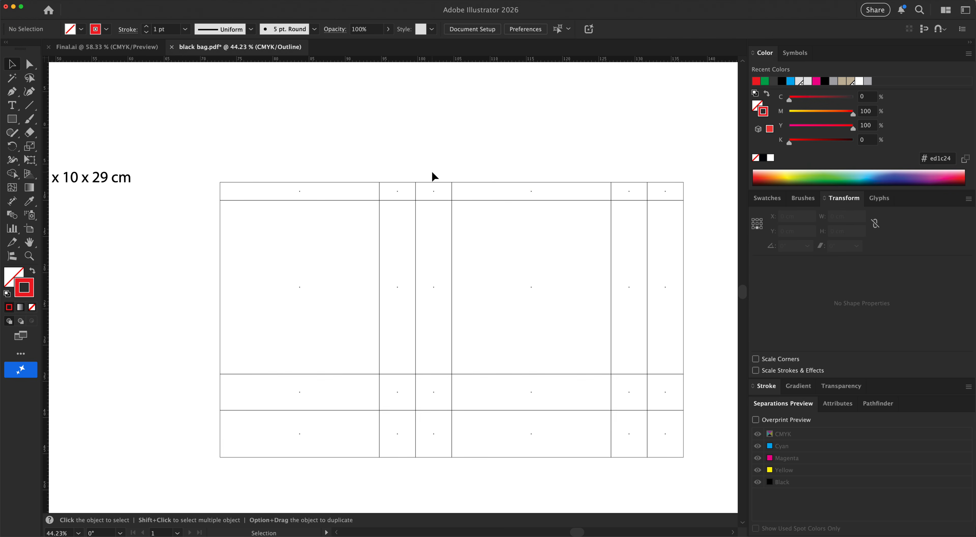
drag(388, 161, 405, 487)
drag(229, 416, 206, 416)
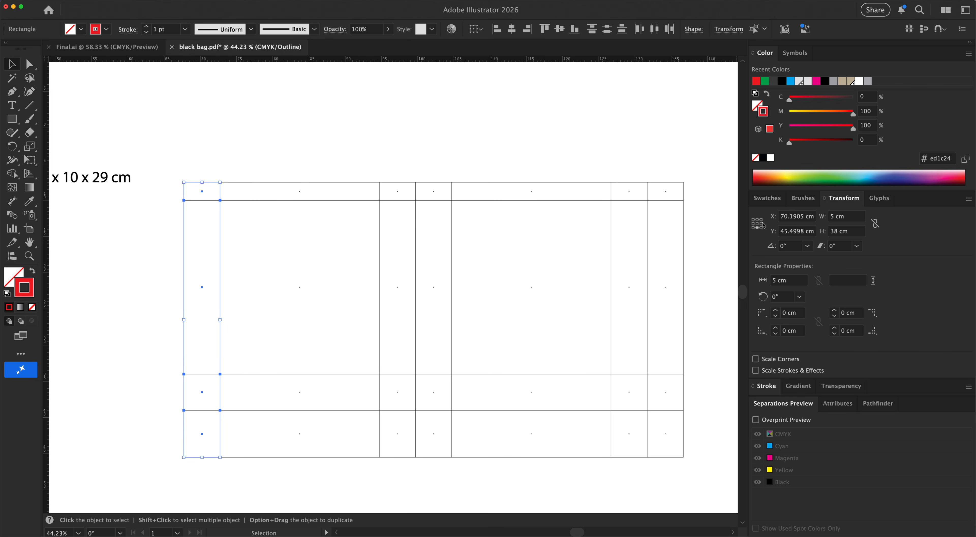
drag(849, 219, 810, 218)
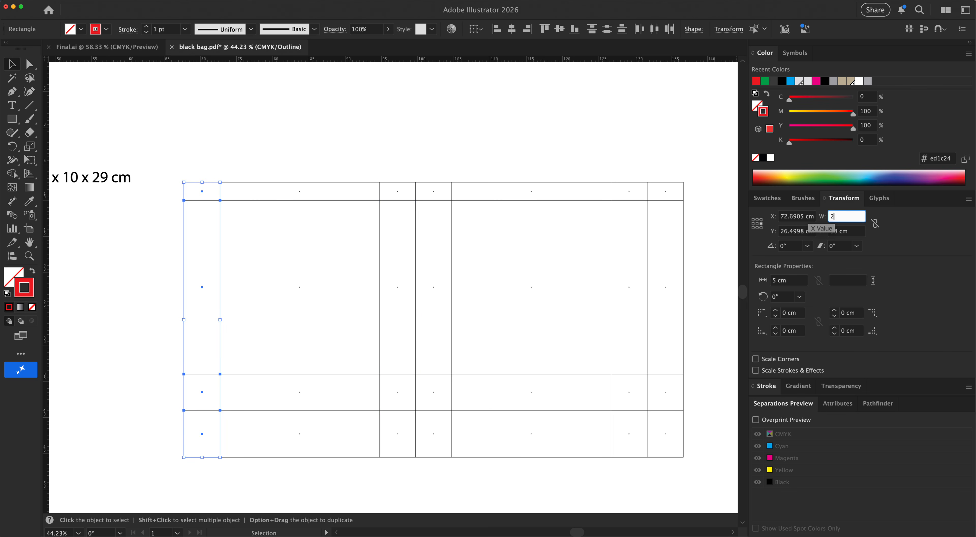
key(Return)
click(586, 161)
- Draw a 45° line about 16.25 cm long from the first gusset's centre fold, atop the 5 cm row, down-left to the dieline's bottom edge
scroll(455, 156, down, 2)
key(z)
drag(137, 122, 691, 453)
key(v)
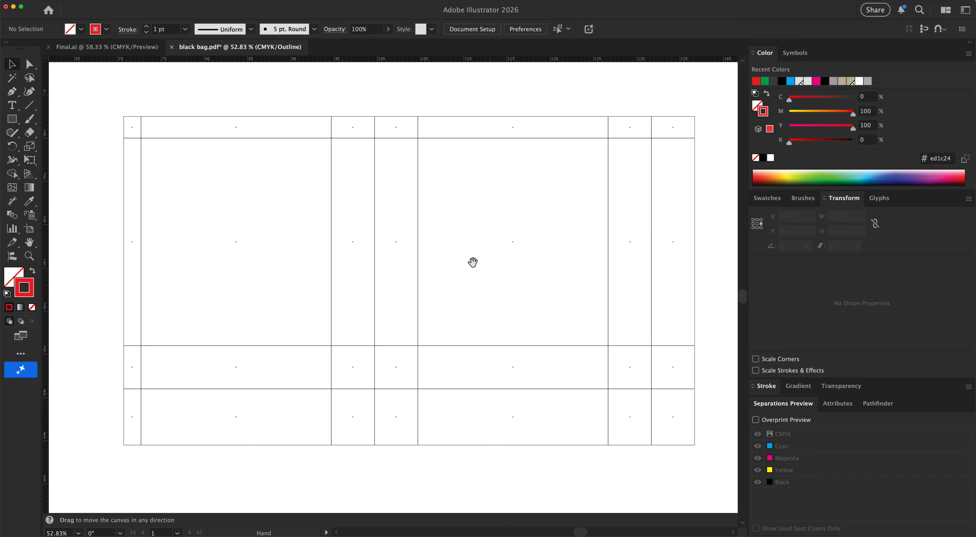
drag(473, 262, 478, 249)
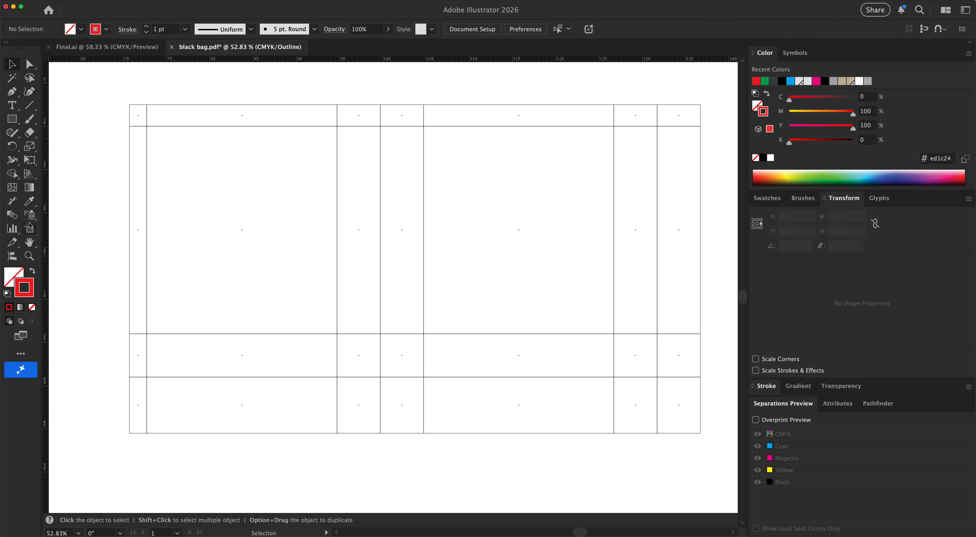
click(30, 106)
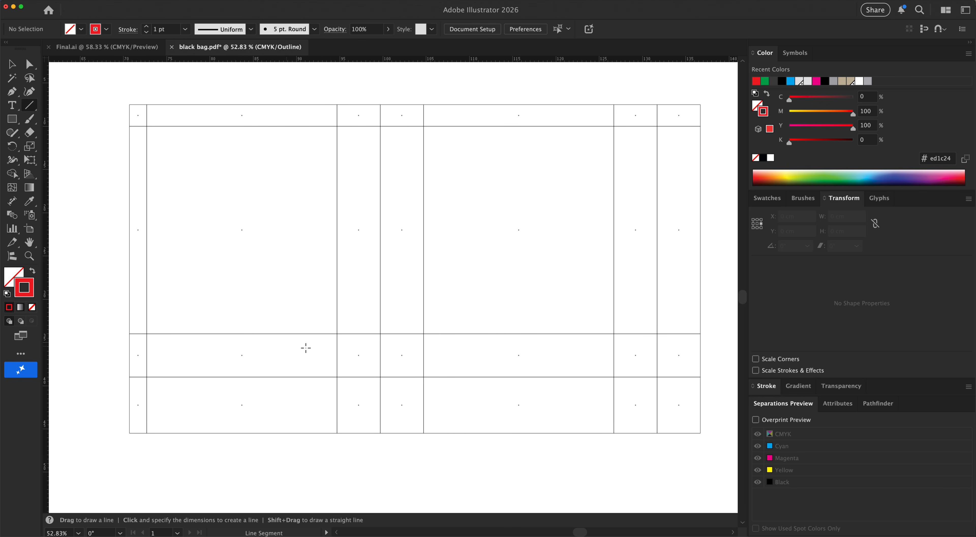
drag(380, 334, 287, 440)
- Duplicate the diagonal line, reflect the copy across the vertical axis, and snap its top end to the same centre fold point
key(z)
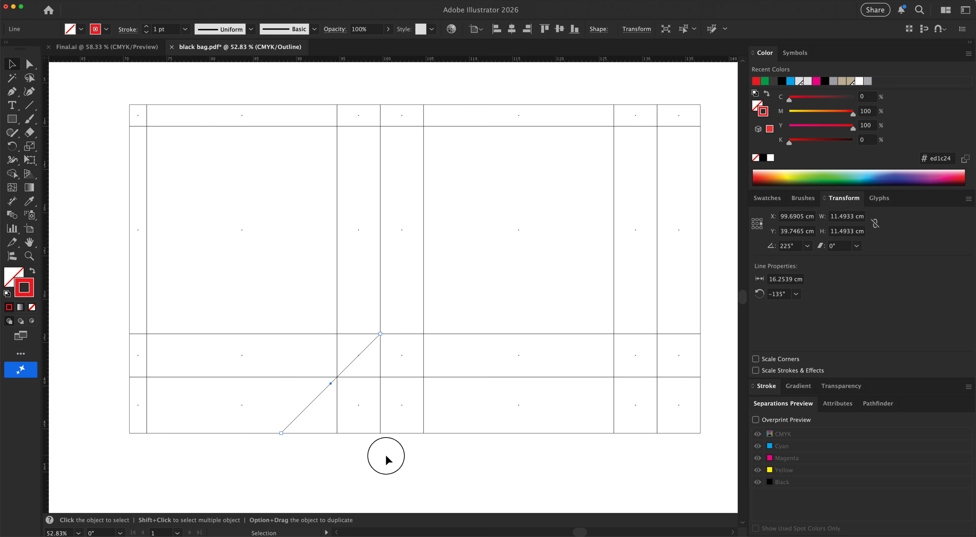
drag(137, 284, 614, 507)
key(v)
scroll(337, 257, up, 1)
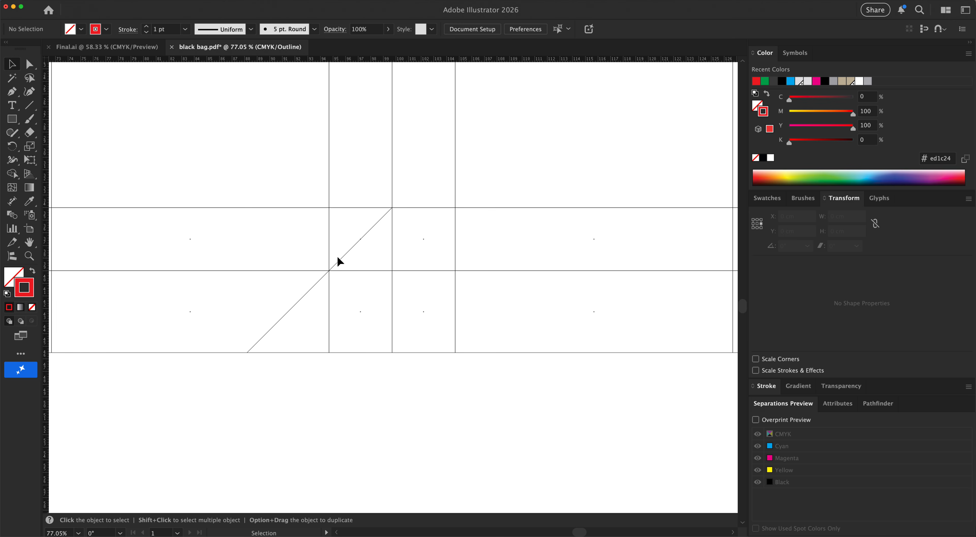
drag(345, 261, 572, 261)
right_click(548, 280)
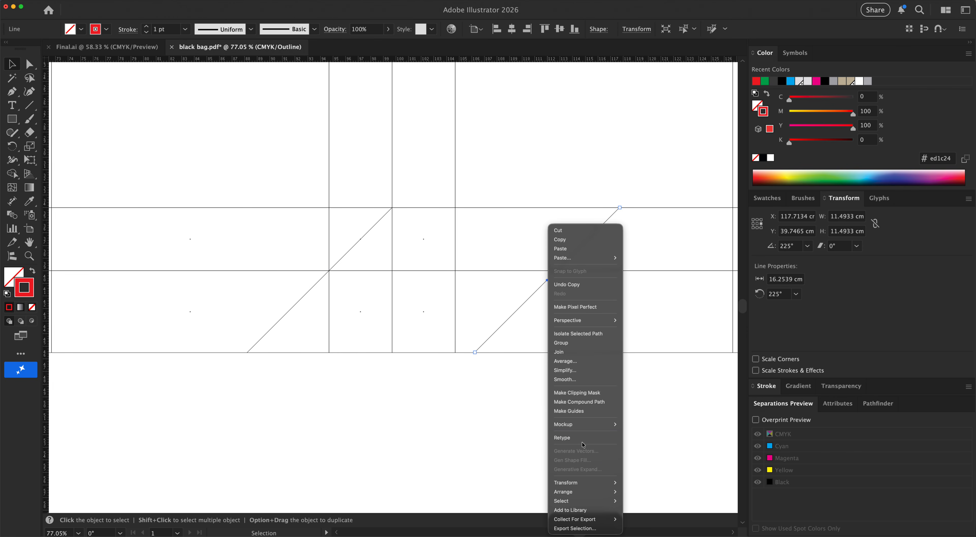
mouse_move(590, 482)
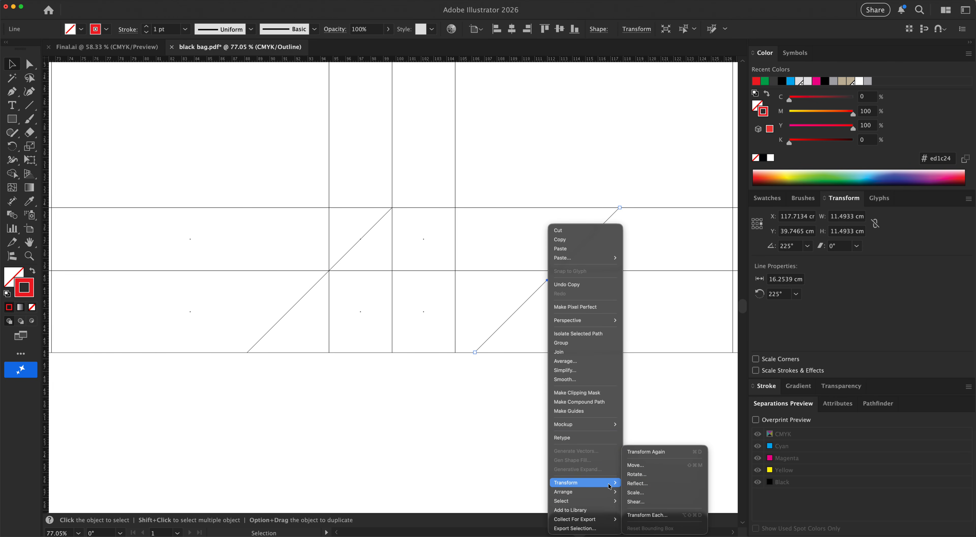
click(640, 484)
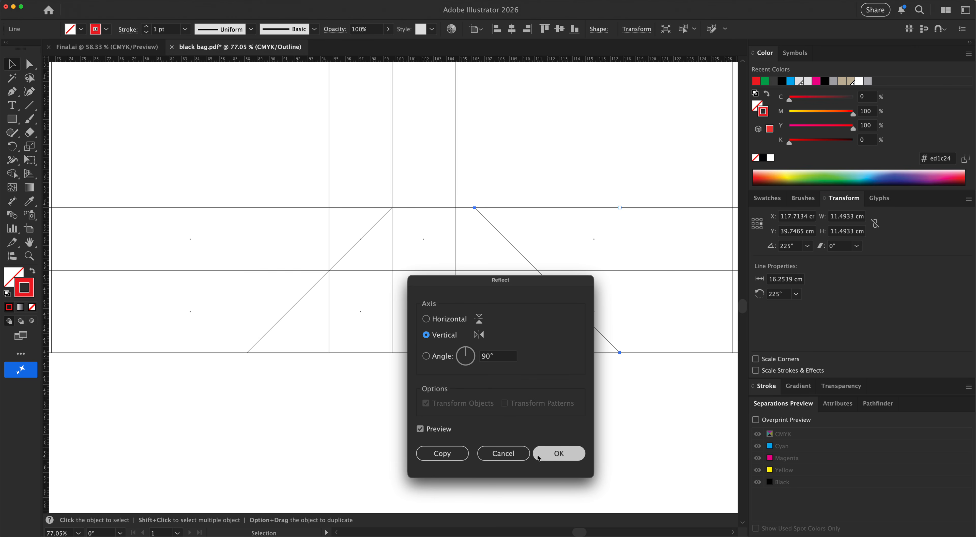
click(551, 455)
click(533, 358)
drag(482, 223, 399, 221)
click(610, 416)
- Copy both diagonals to the second gusset, with their top ends meeting at its centre fold
scroll(499, 340, right, 5)
key(super+minus)
drag(179, 239, 528, 253)
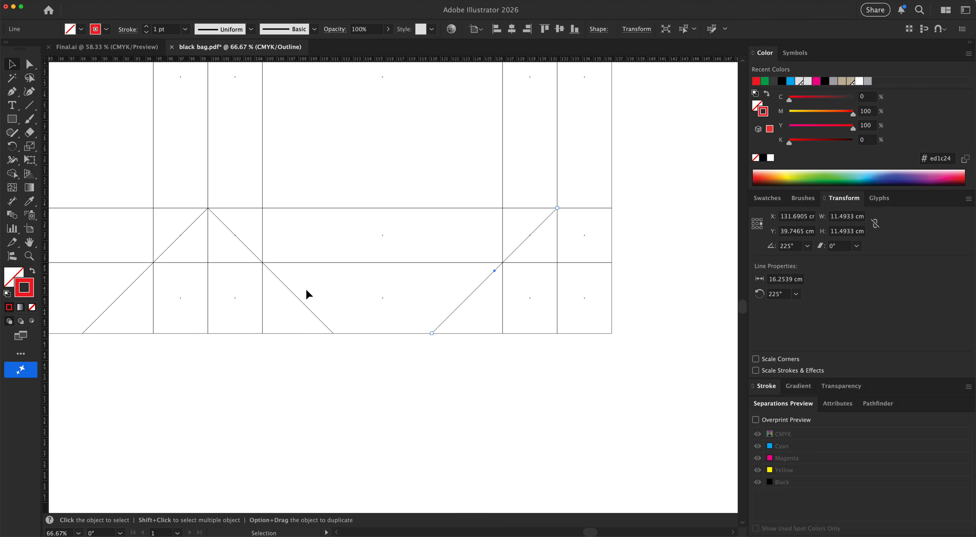
drag(284, 286, 634, 311)
click(621, 364)
- Shorten the second gusset's right diagonal so it ends at the dieline's right edge
drag(474, 168, 697, 420)
key(a)
drag(568, 357, 439, 229)
click(558, 255)
- Copy the first gusset's right diagonal to the dieline's left end, passing through the glue flap's fold at the bottom of the 5 cm row
key(minus)
key(super+minus)
key(super+minus)
key(super+minus)
key(space)
drag(236, 204, 469, 293)
key(v)
drag(413, 331, 144, 339)
scroll(144, 340, up, 10)
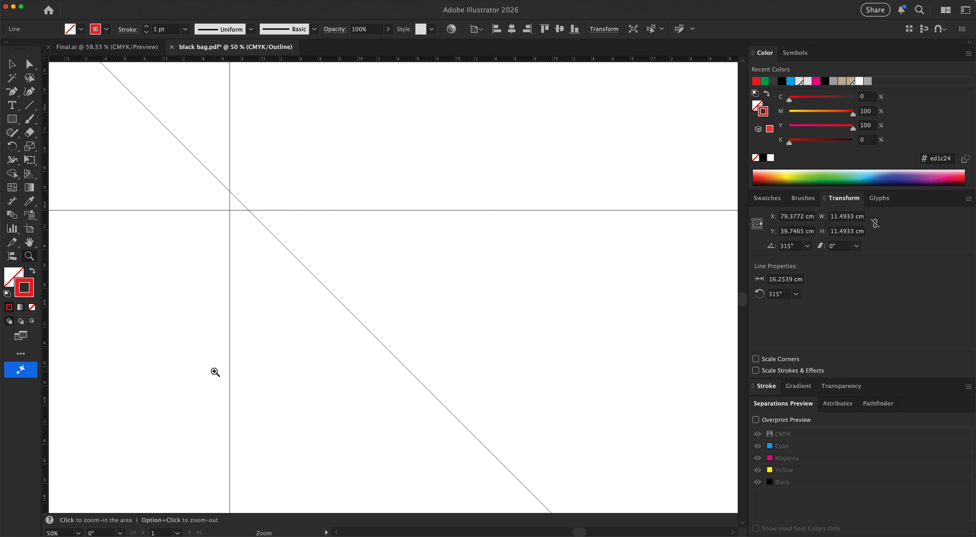
drag(331, 294, 317, 301)
click(413, 297)
- Shorten the upper end of the leftmost diagonal so it stops at the glue flap's outer edge
scroll(412, 296, down, 8)
key(a)
drag(227, 143, 298, 219)
key(v)
click(237, 211)
- Draw a circle about 0.66 cm across in the upper part of the first wide panel
key(super+minus)
key(super+minus)
key(super+minus)
key(super+minus)
scroll(305, 263, right, 3)
key(z)
drag(257, 133, 621, 352)
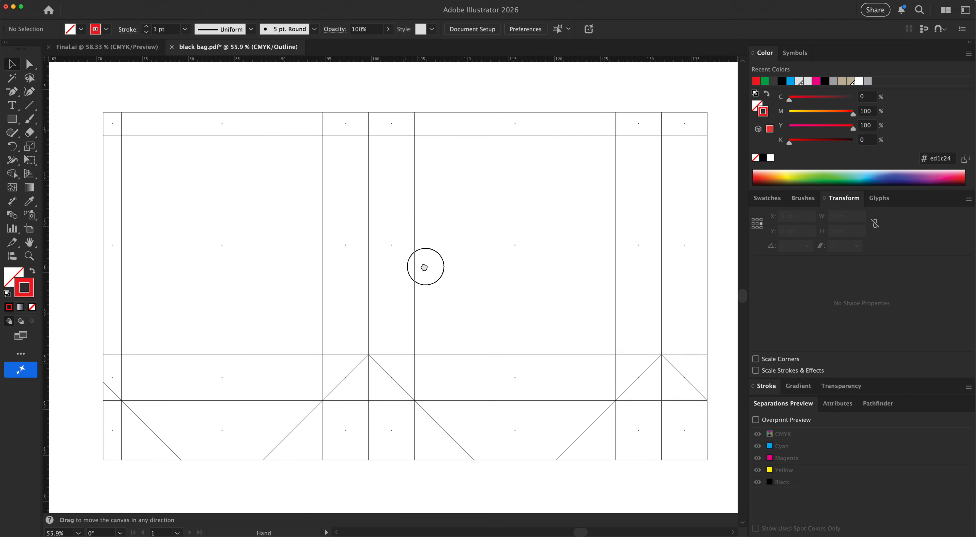
drag(102, 93, 418, 277)
key(v)
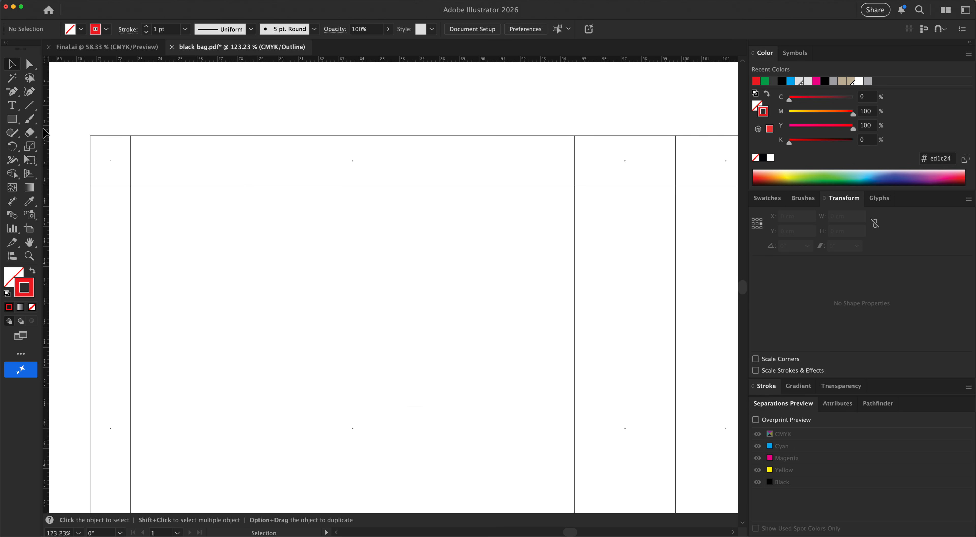
drag(20, 123, 53, 151)
drag(286, 235, 302, 250)
- Set the circle's width and height to 0.6 cm
key(v)
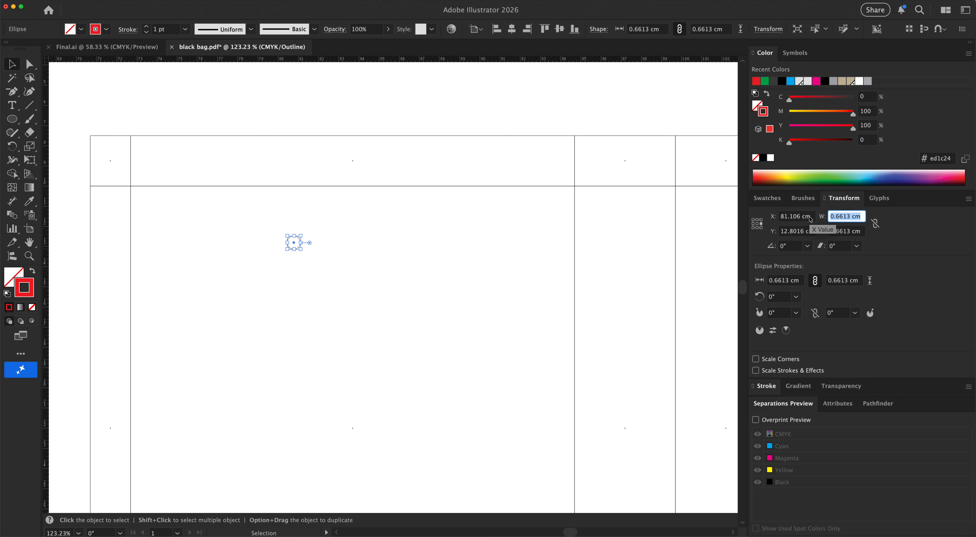
click(858, 232)
text(0.6)
key(Return)
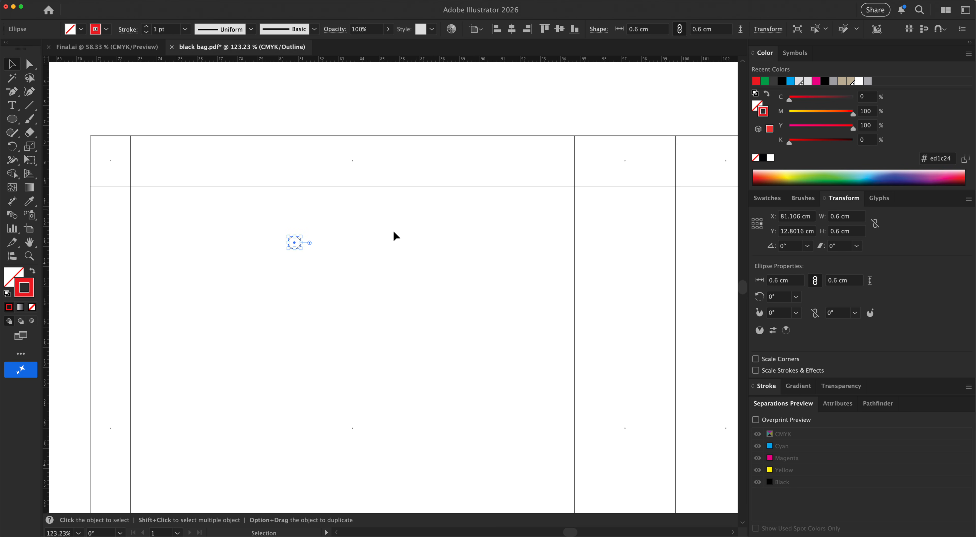
- Move the circle higher in the first wide panel and copy it level to the right, about 8.3 cm between centres
click(371, 240)
click(294, 242)
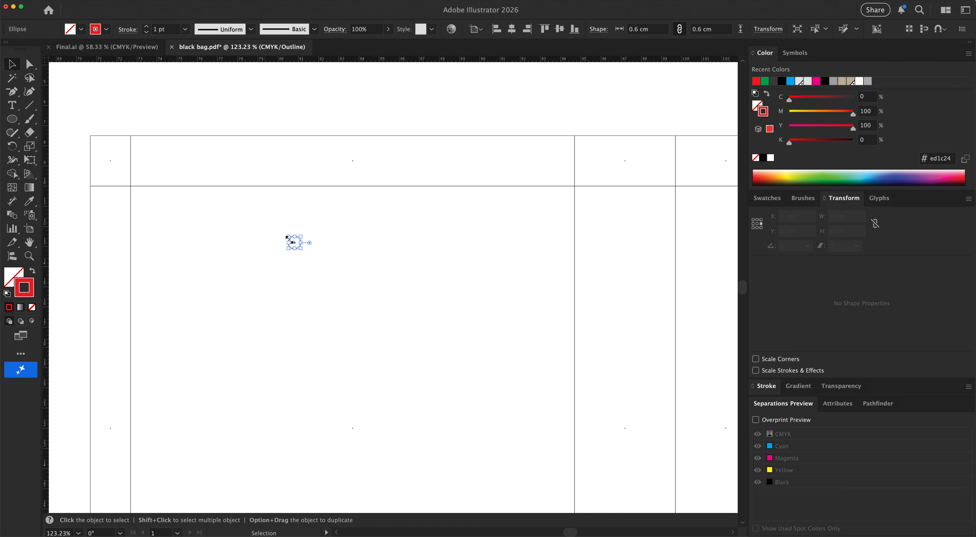
drag(294, 249, 260, 231)
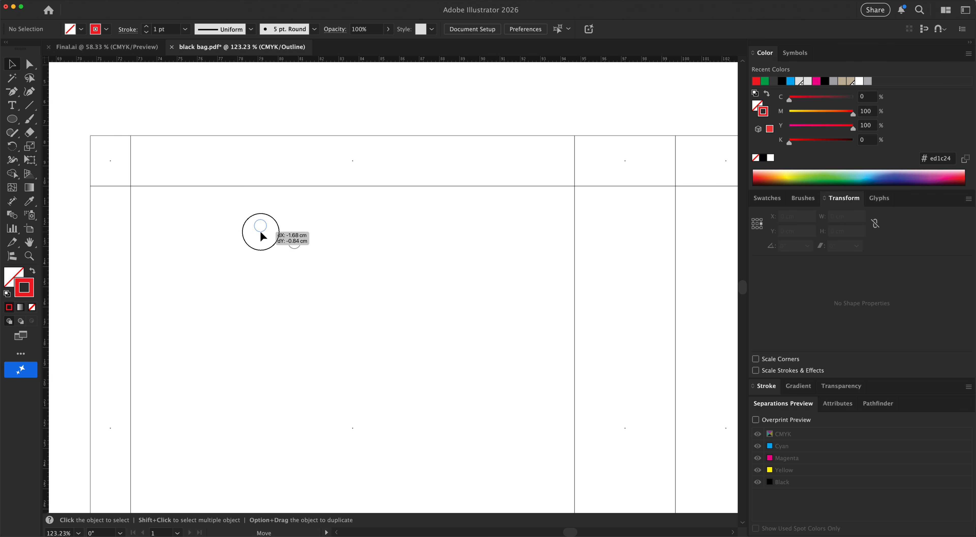
click(266, 232)
click(263, 228)
drag(265, 231, 430, 235)
- Centre the two circles horizontally on the first wide panel, aligned with its top fold rectangle
shift+click(265, 227)
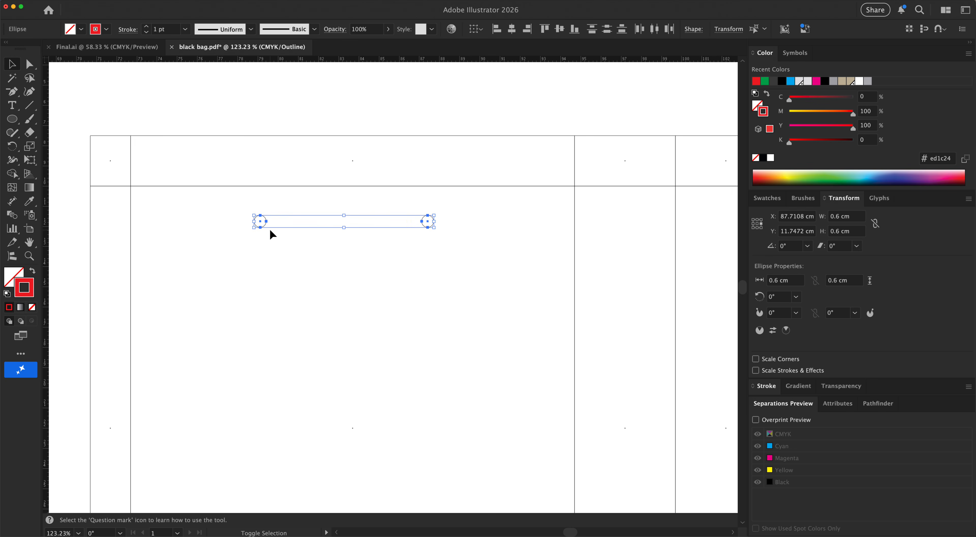
shift+click(358, 186)
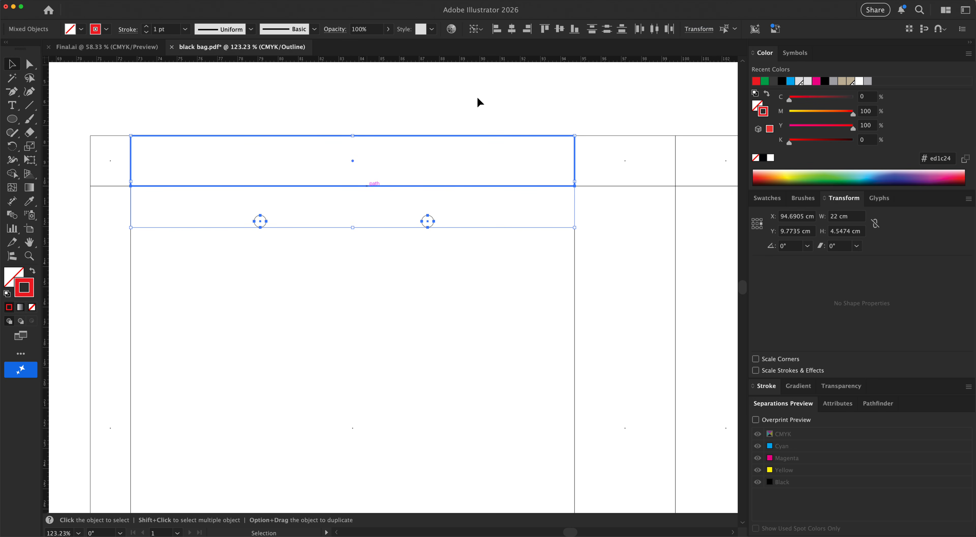
click(511, 29)
click(456, 204)
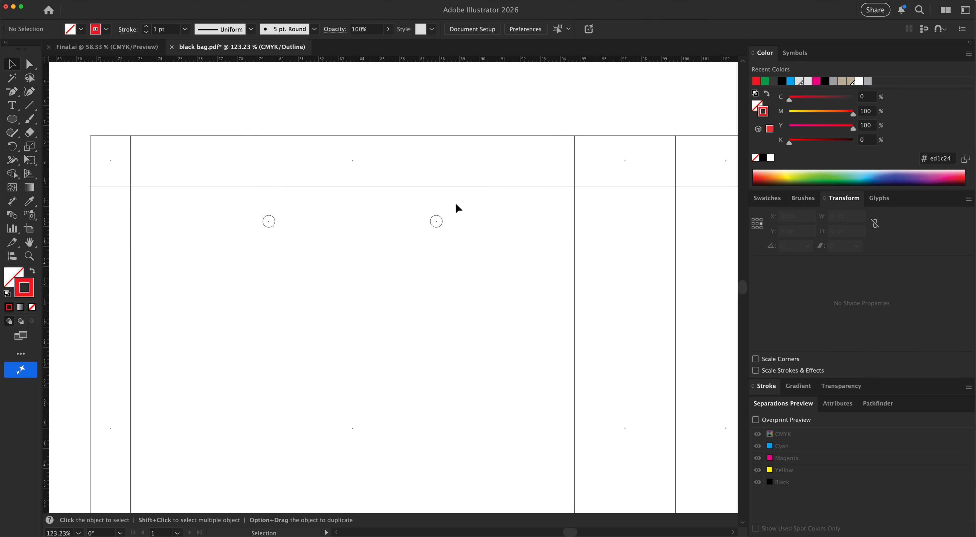
- Copy the top fold rectangle around the circles, duplicate it with both circles above the dieline, and reflect that duplicate across the horizontal axis
drag(473, 186, 437, 110)
shift+click(439, 228)
right_click(438, 112)
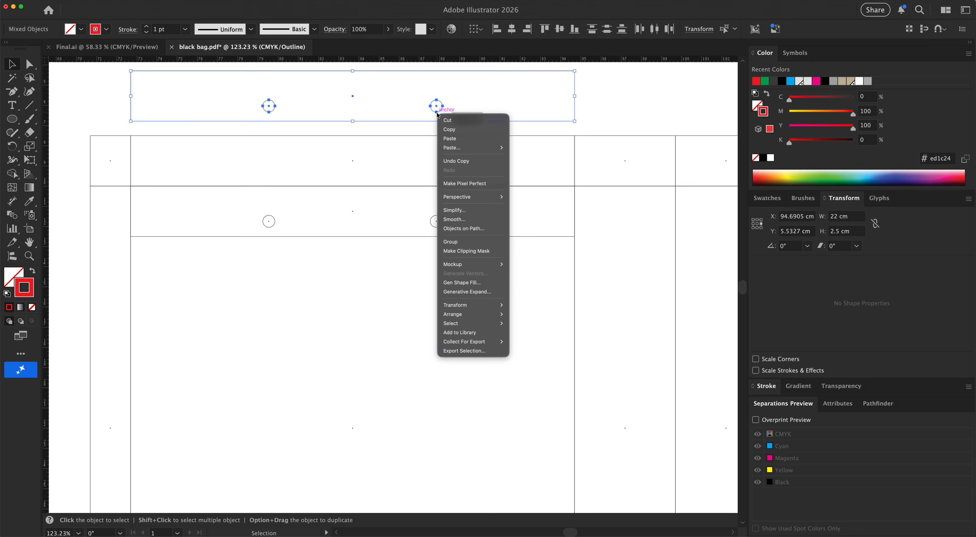
mouse_move(473, 304)
click(528, 336)
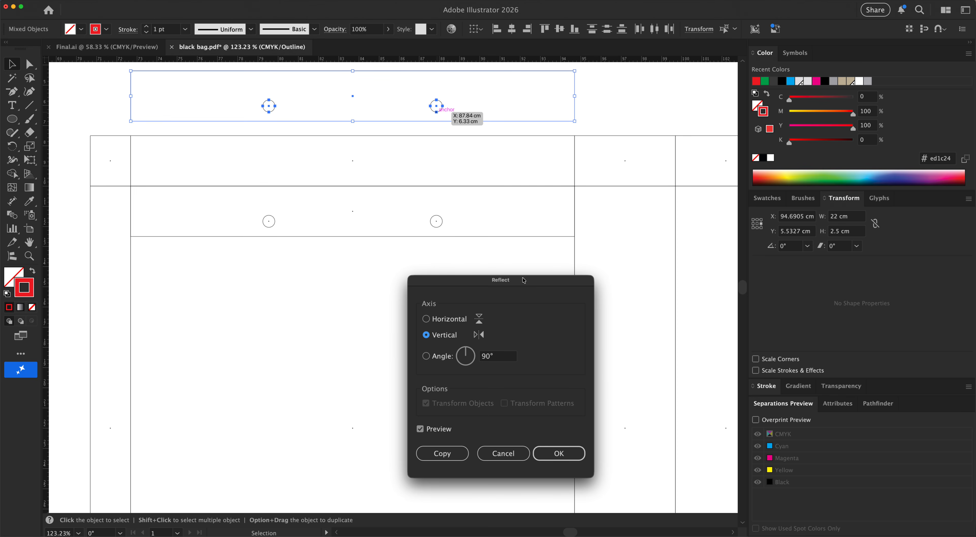
click(453, 322)
click(556, 452)
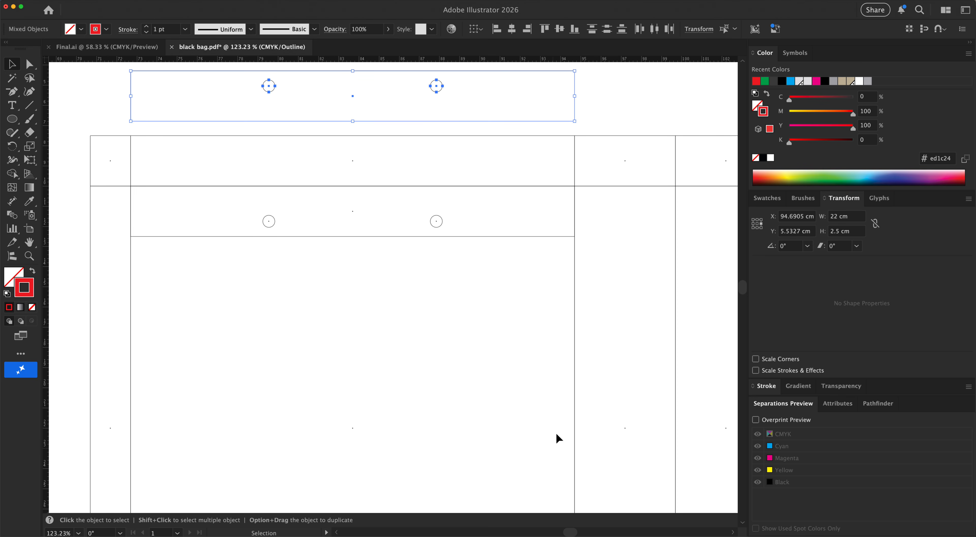
- Snap the reflected circles onto the first wide panel's top fold and delete the extra helper rectangles
click(579, 112)
drag(574, 123, 576, 194)
double_click(567, 186)
key(super+z)
double_click(553, 246)
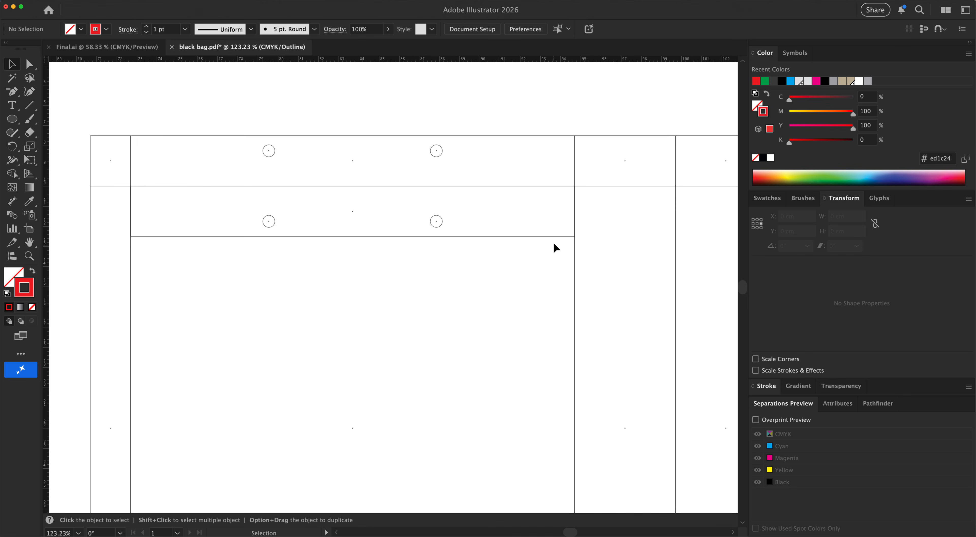
click(553, 237)
key(Delete)
- Set the height of the whole top fold row to 3 cm, growing upward from the fold line
key(super+minus)
key(super+minus)
scroll(480, 159, right, 5)
scroll(480, 159, down, 2)
key(super+minus)
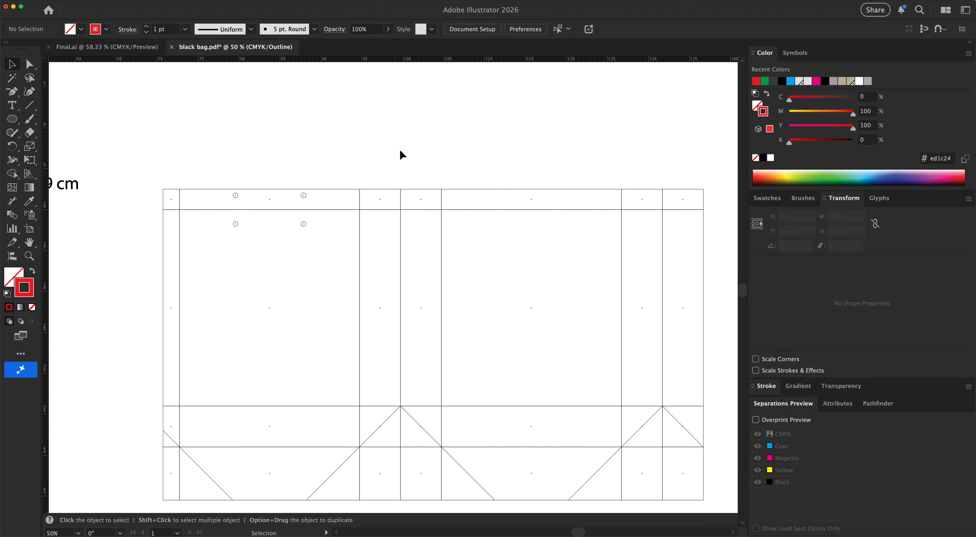
drag(133, 150, 725, 191)
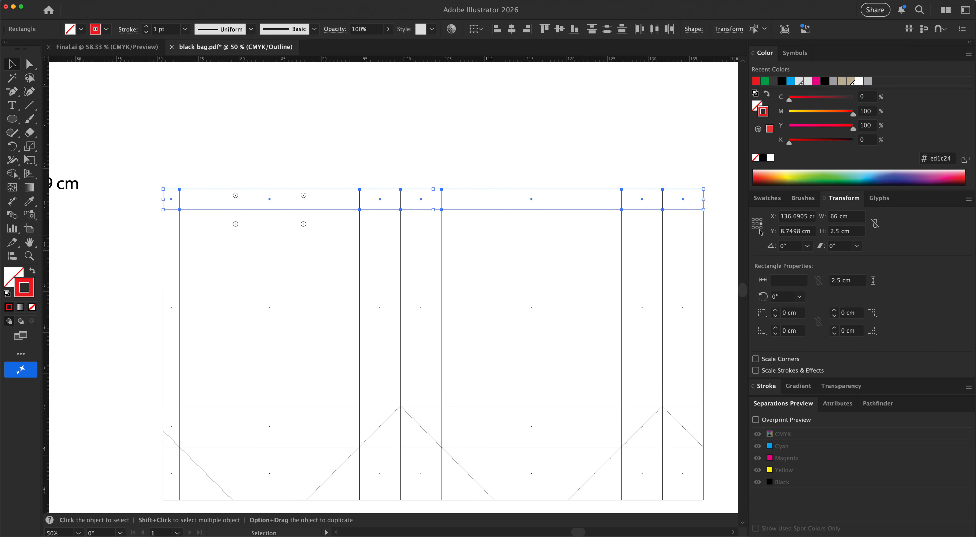
drag(852, 232, 810, 232)
text(3)
key(Return)
click(315, 172)
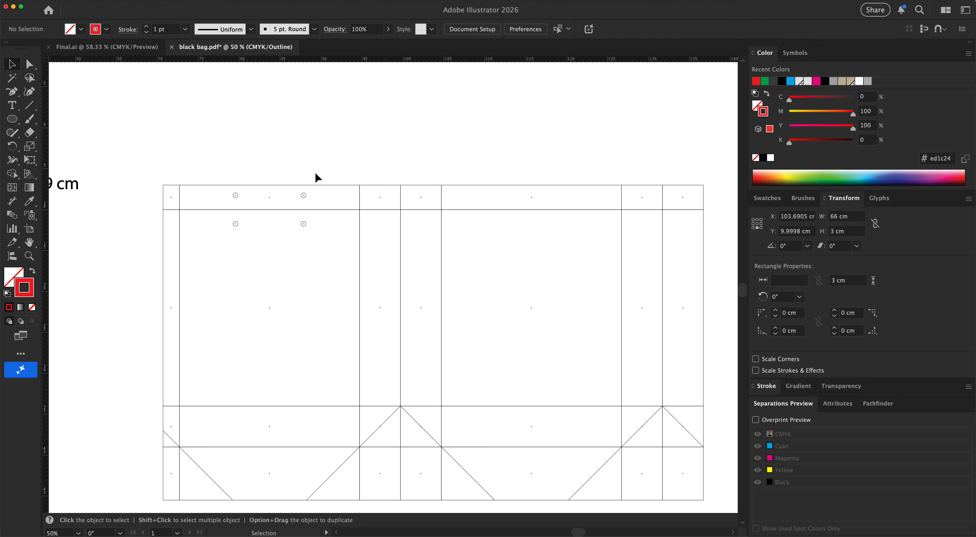
- Copy the four handle holes to the second wide panel and group the copies
drag(318, 205, 318, 207)
drag(215, 219, 523, 226)
shift+click(319, 210)
key(super+g)
click(308, 233)
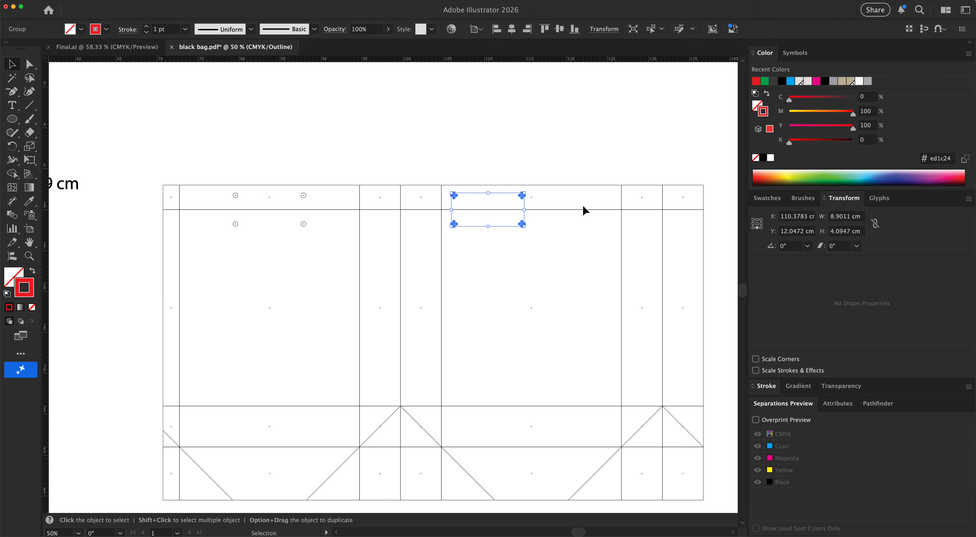
- Centre the copied handle-hole group horizontally on the second wide panel's top fold rectangle
shift+click(591, 184)
scroll(591, 185, left, 1)
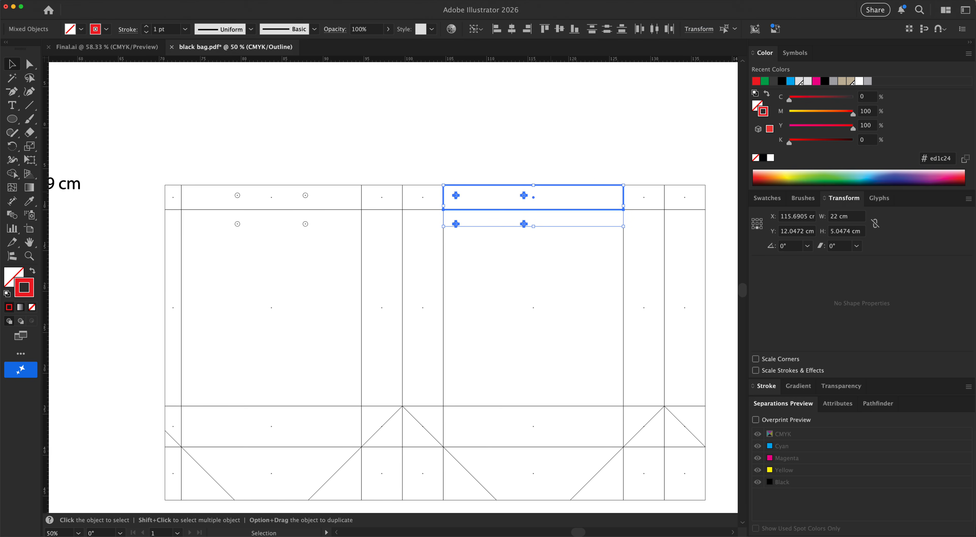
click(510, 31)
click(513, 147)
- Set the width of the last gusset column, including its diagonal, to 4.9 cm
key(super+minus)
key(z)
drag(207, 176, 653, 447)
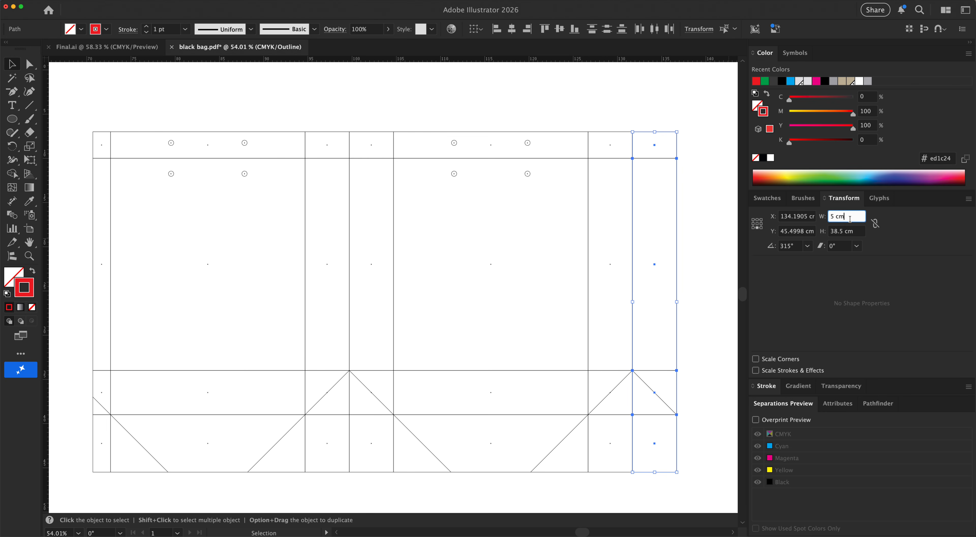
key(Return)
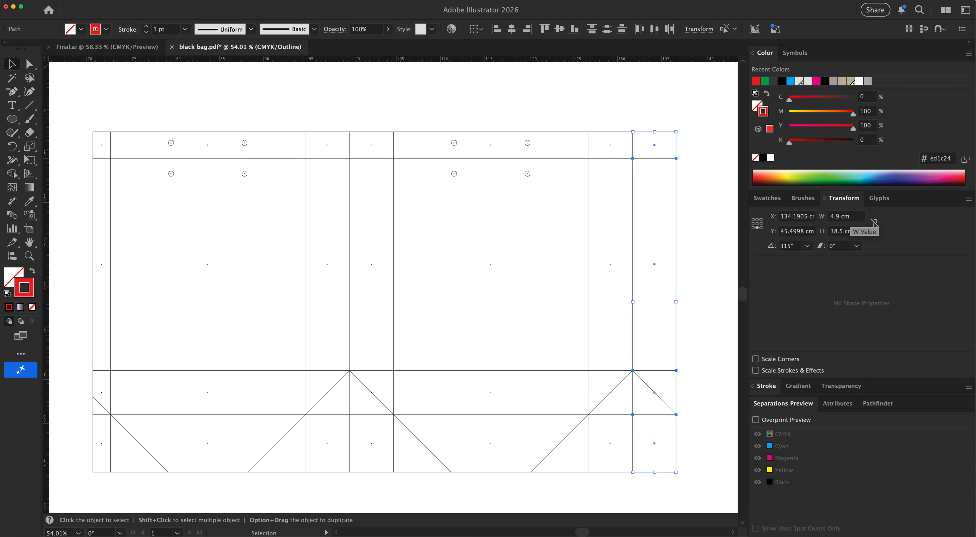
click(690, 286)
- Switch from outline to preview display and compare the dieline with the bag reference artwork
key(super+minus)
key(z)
drag(89, 116, 679, 496)
key(super+y)
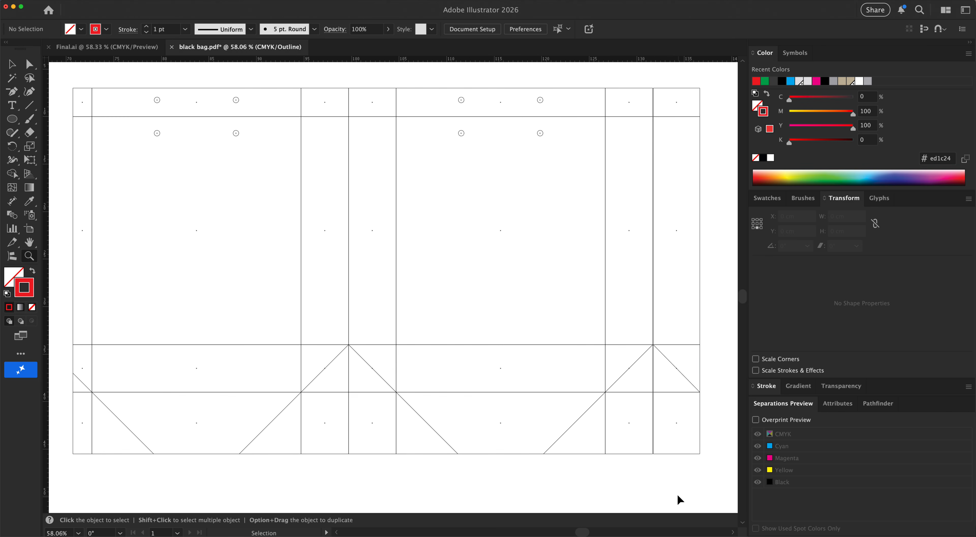
key(v)
scroll(649, 470, up, 1)
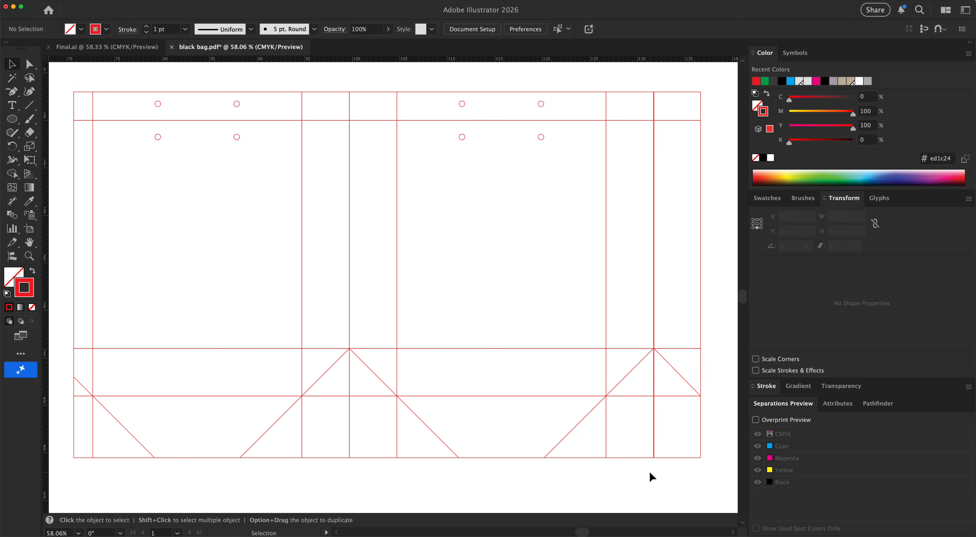
key(super+minus)
key(super+minus)
key(super+minus)
key(super+minus)
drag(99, 203, 560, 410)
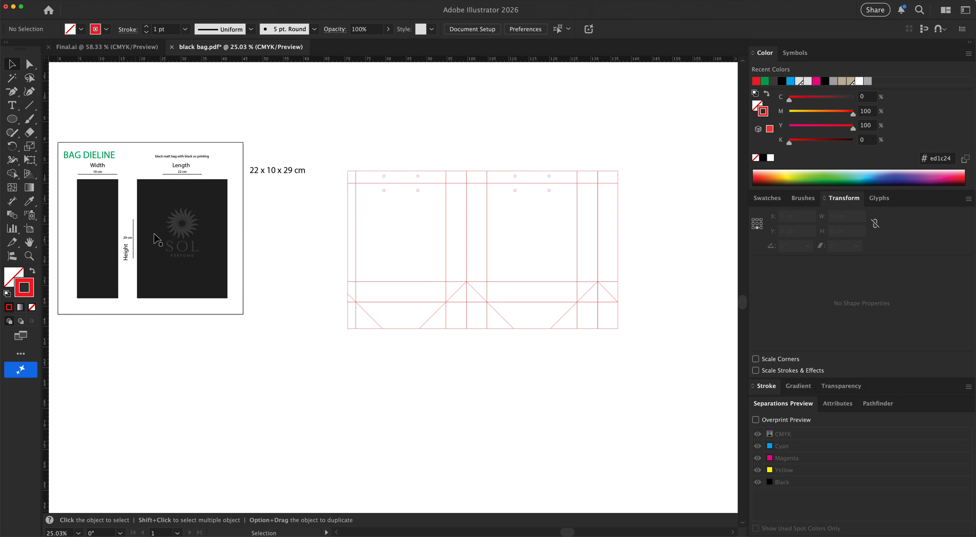
drag(325, 159, 639, 377)
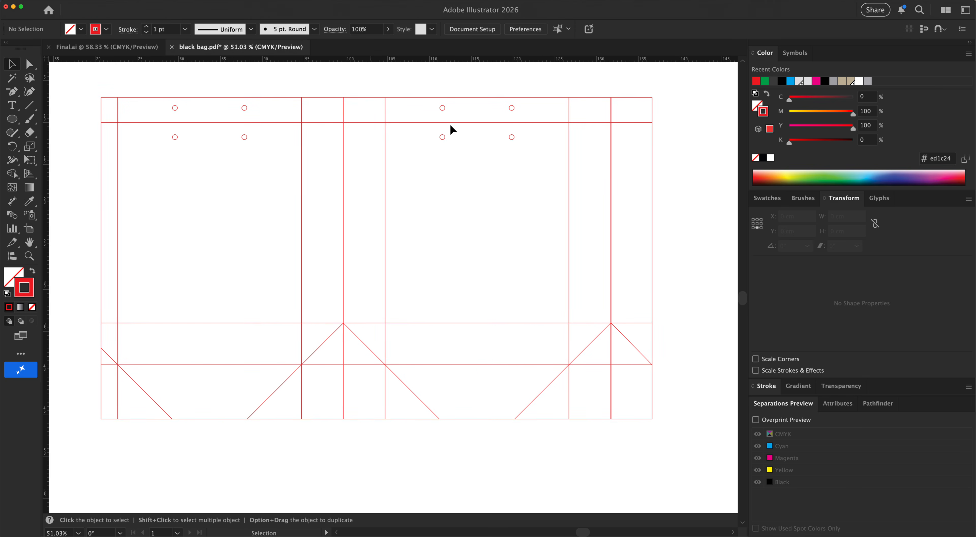
- Check the widths of the second wide panel and first gusset, and the last gusset's height including the 5 cm row
click(478, 97)
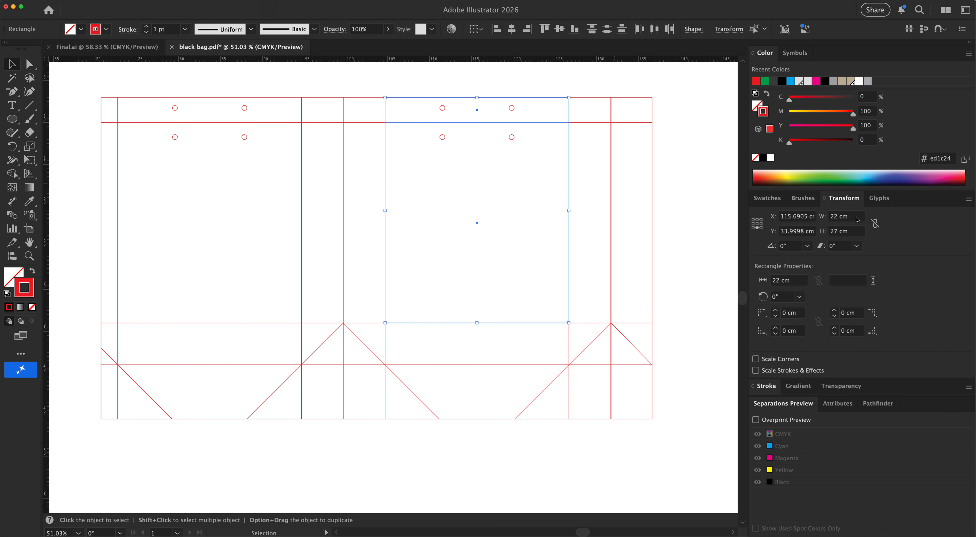
click(388, 173)
drag(362, 146, 362, 146)
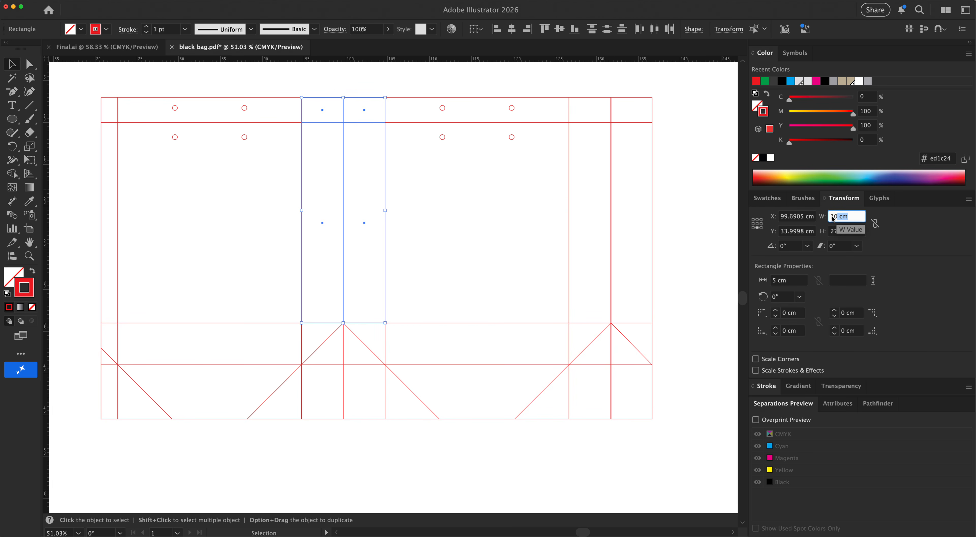
drag(695, 182, 642, 345)
drag(851, 231, 803, 229)
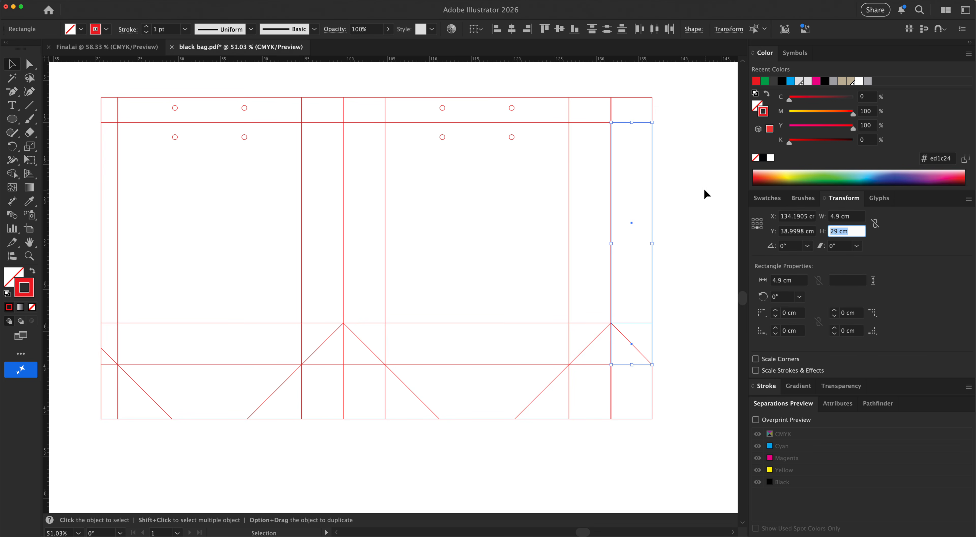
click(690, 184)
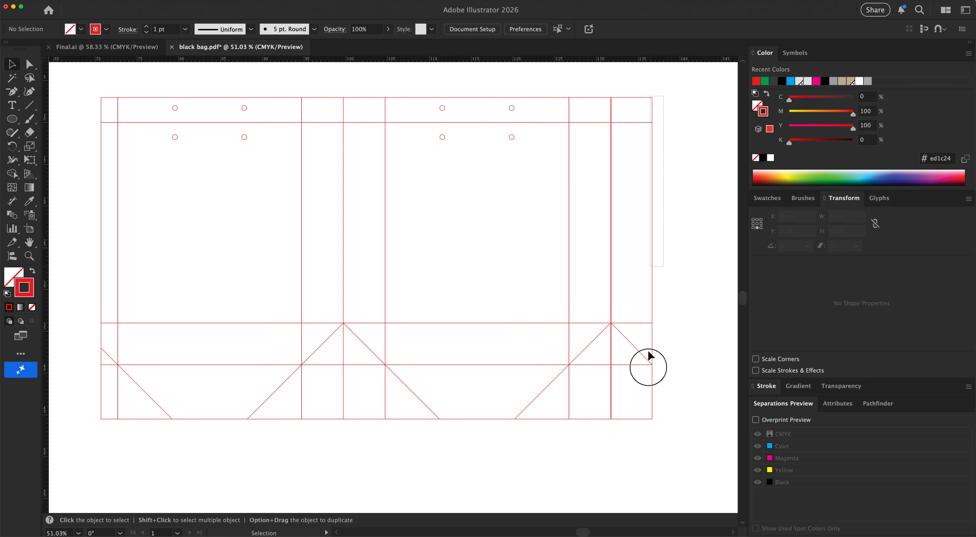
- Move the last gusset column left to close the gap, snapping it to the neighbouring gusset half in outline view
drag(628, 383, 629, 382)
key(z)
drag(596, 92, 617, 118)
key(v)
key(super+y)
drag(518, 167, 472, 182)
click(527, 128)
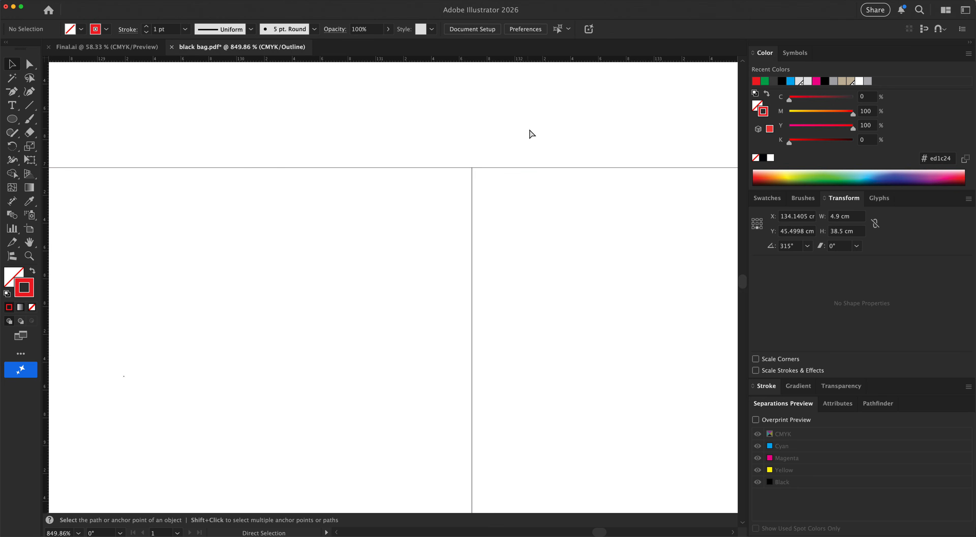
- Return to preview display and recheck the dimensions of the last gusset, first gusset and first wide panel
key(super+minus)
key(super+minus)
key(super+minus)
key(super+minus)
key(super+minus)
key(super+minus)
key(super+minus)
key(super+minus)
key(super+minus)
key(super+minus)
key(super+minus)
key(z)
drag(118, 265, 432, 461)
key(super+y)
key(v)
drag(708, 237, 686, 356)
click(819, 231)
drag(345, 91, 387, 159)
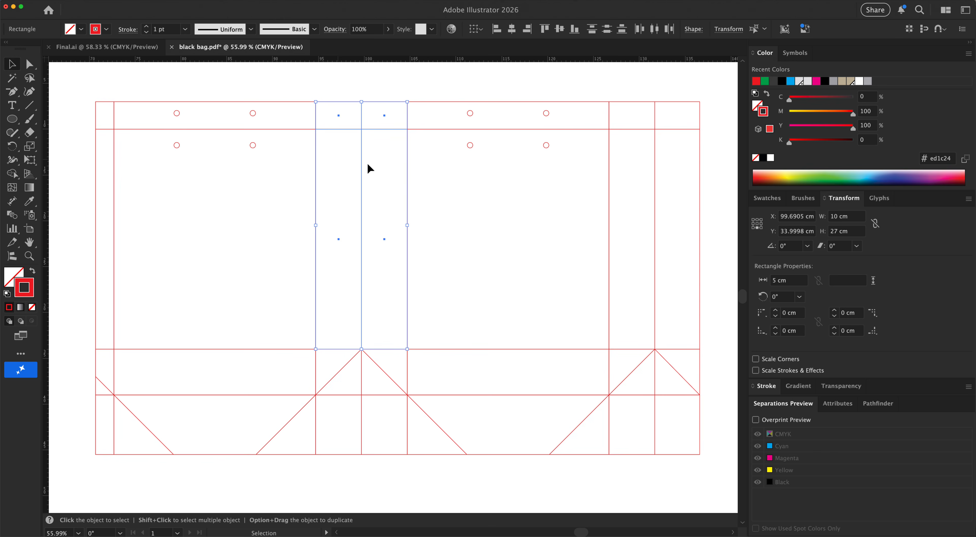
drag(281, 84, 286, 154)
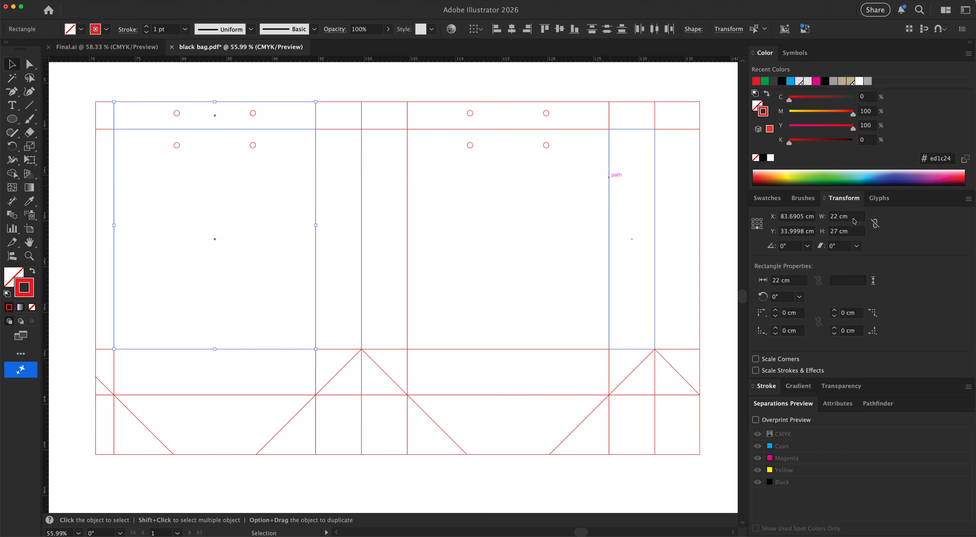
click(822, 218)
click(717, 218)
- Place the 22 x 10 x 29 cm label above the dieline and enlarge it as a heading
key(super+minus)
key(super+minus)
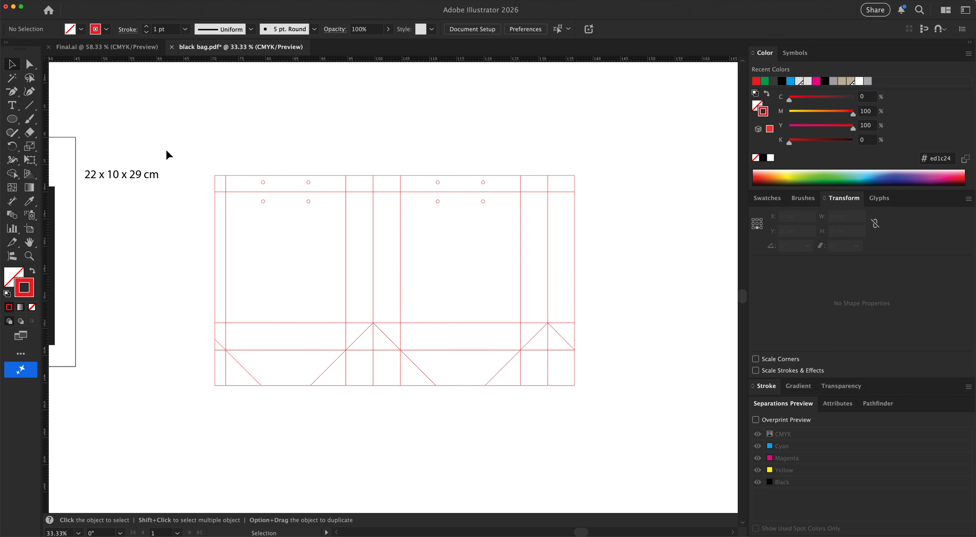
drag(149, 174, 466, 142)
key(z)
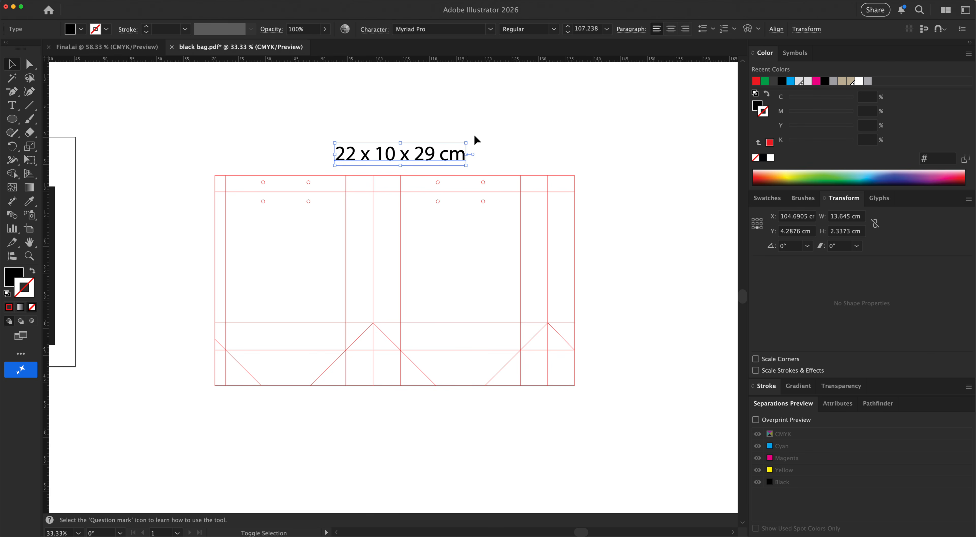
key(super+shift+a)
drag(188, 121, 625, 409)
key(v)
key(space)
drag(442, 272, 442, 277)
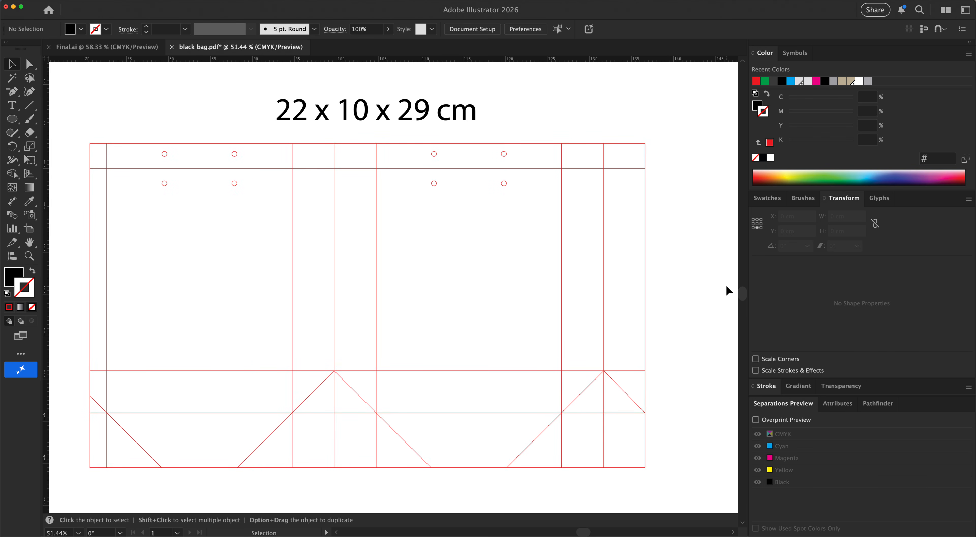